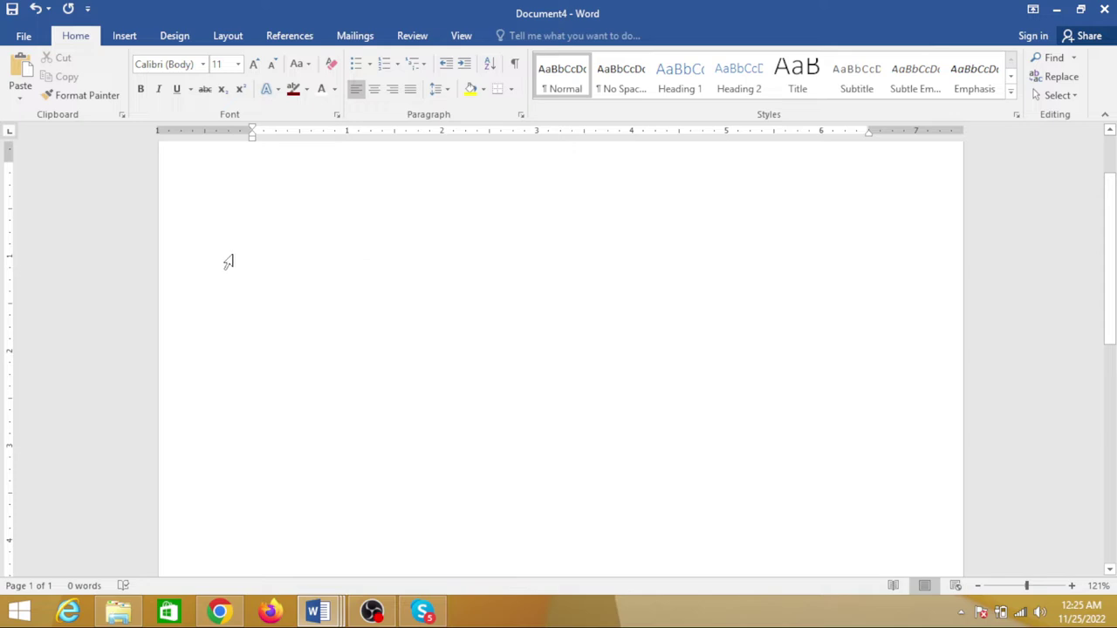
Choose the Donut shape from the Insert tab's Shapes gallery.
click(125, 36)
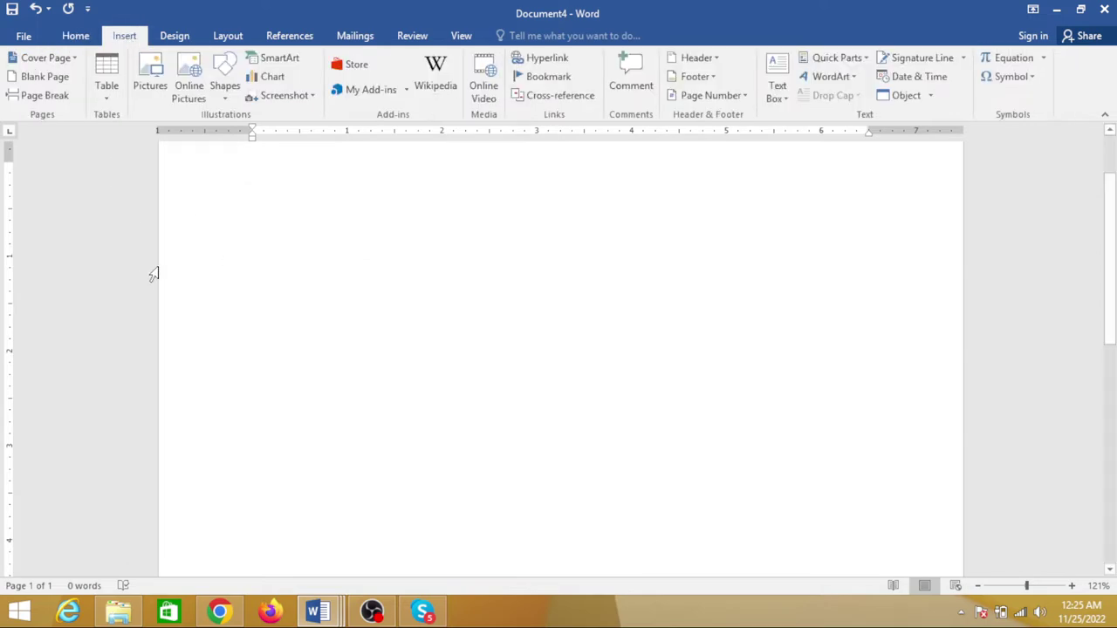
click(224, 74)
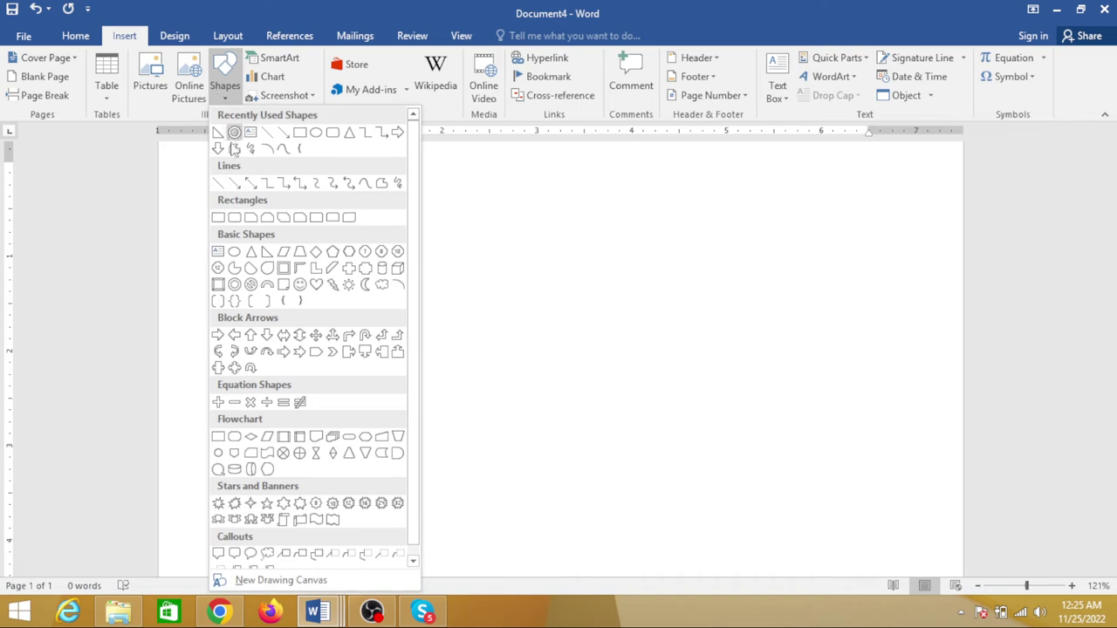
click(235, 286)
Draw a large donut near the page centre, thin its band, and fill it purple.
drag(334, 207, 685, 543)
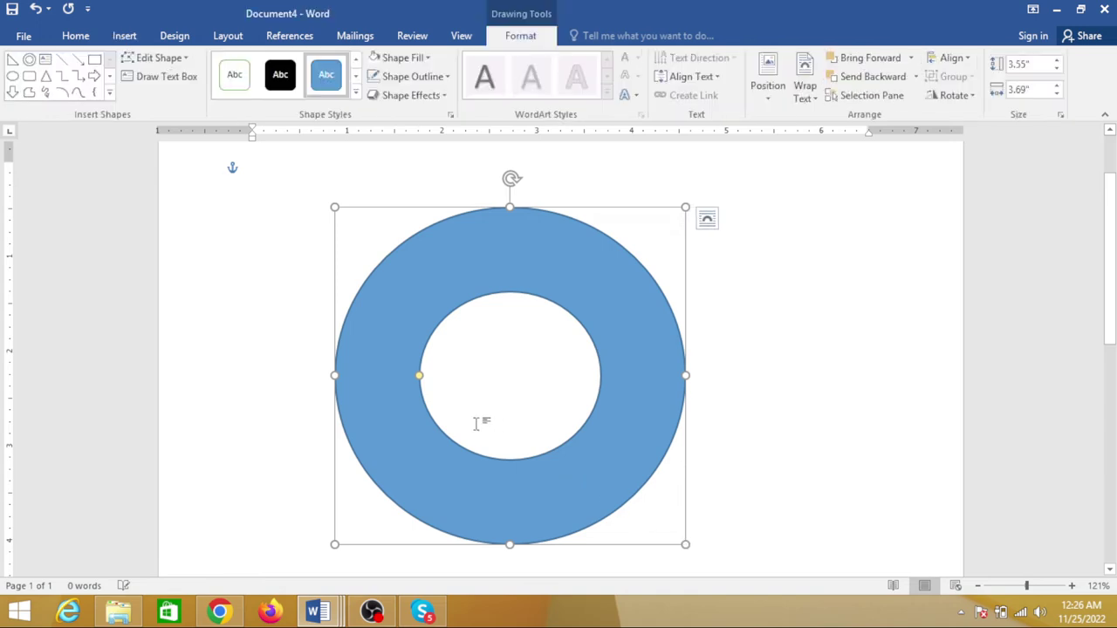
drag(419, 377, 378, 350)
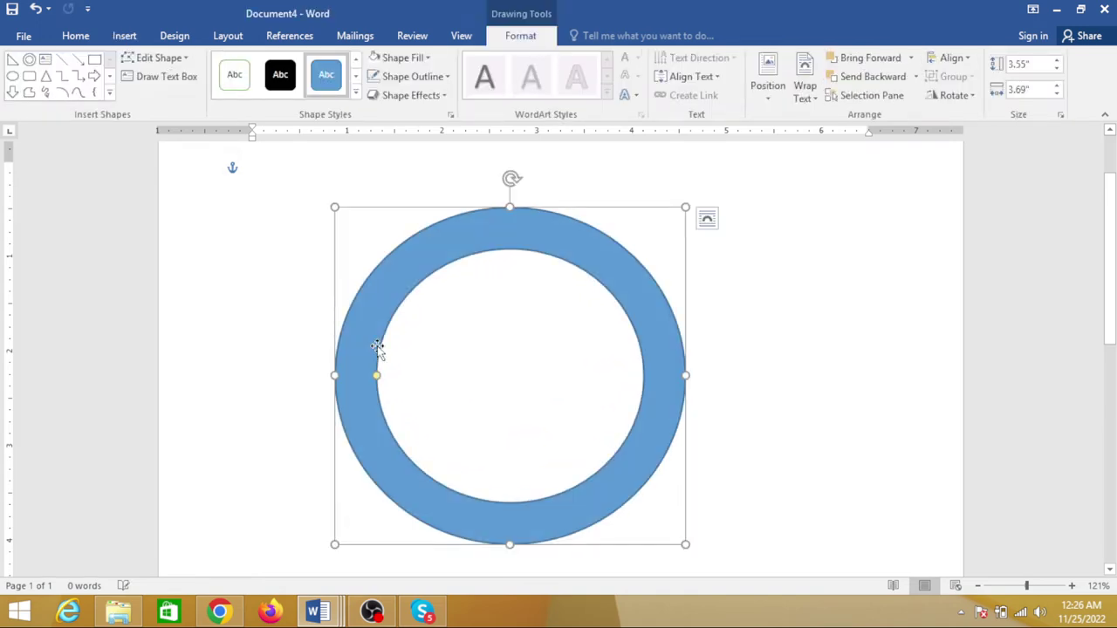
click(427, 59)
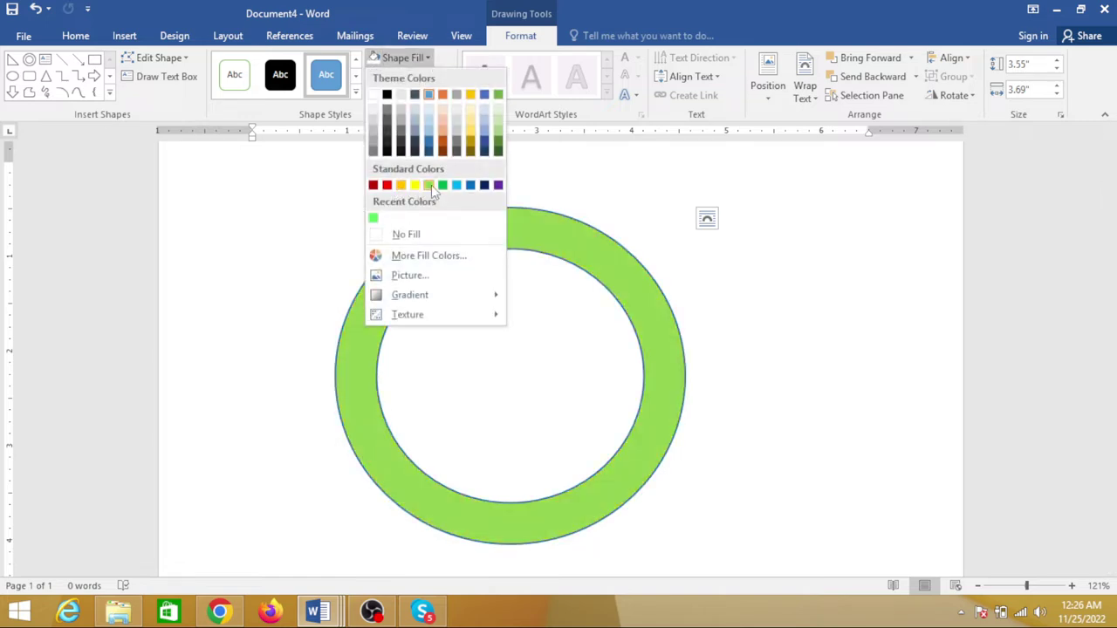
click(498, 185)
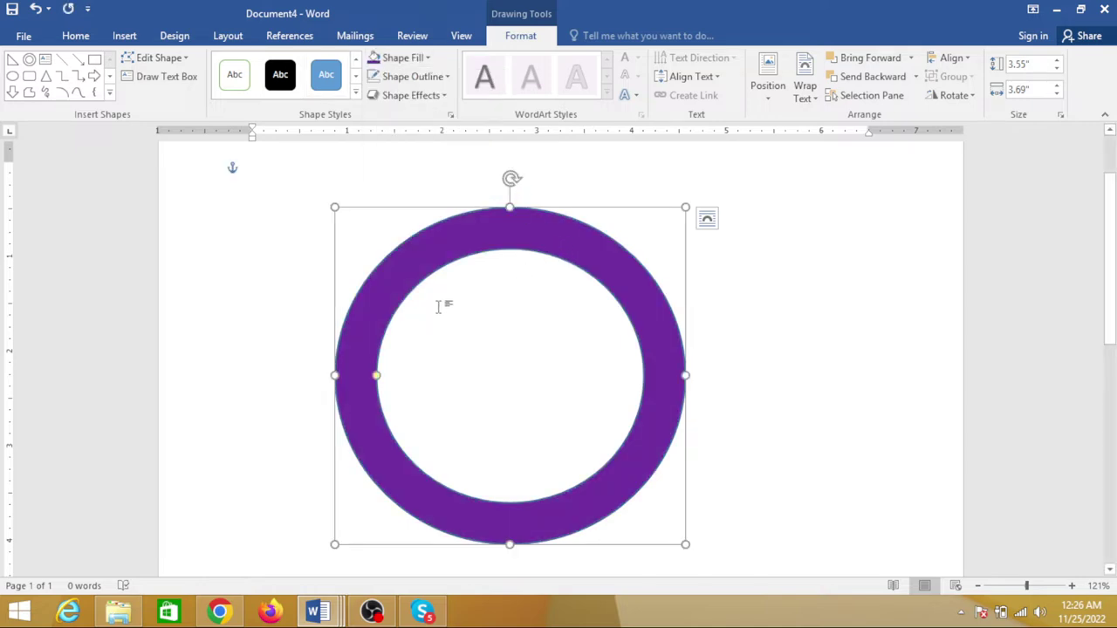
Duplicate the ring with Ctrl+D, offset the copy slightly, and make it white with no outline.
key(ctrl+d)
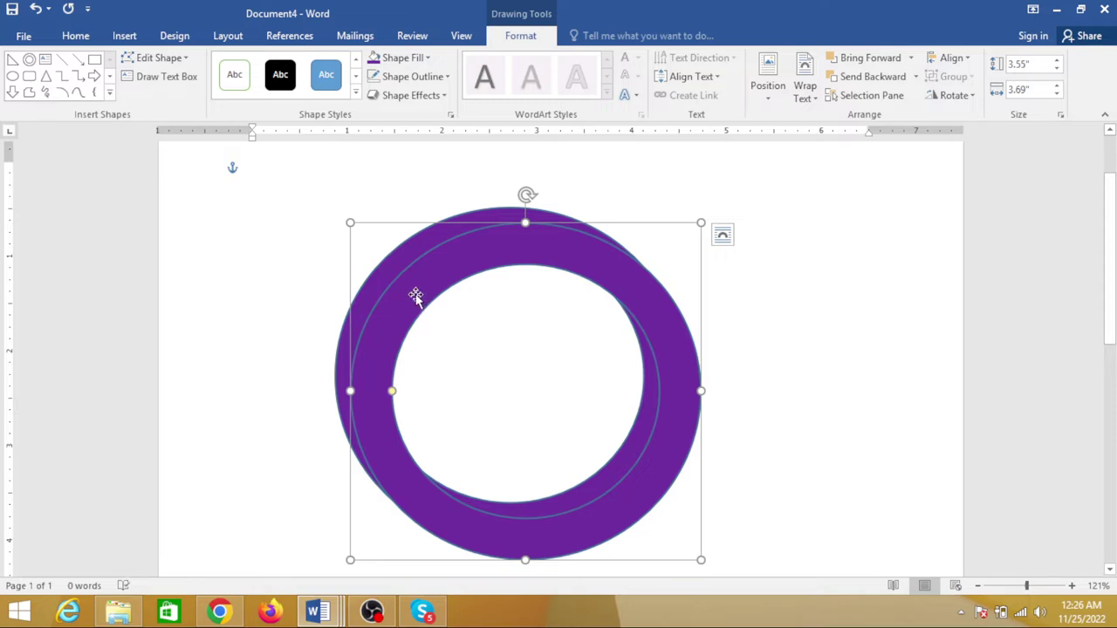
drag(416, 295, 422, 298)
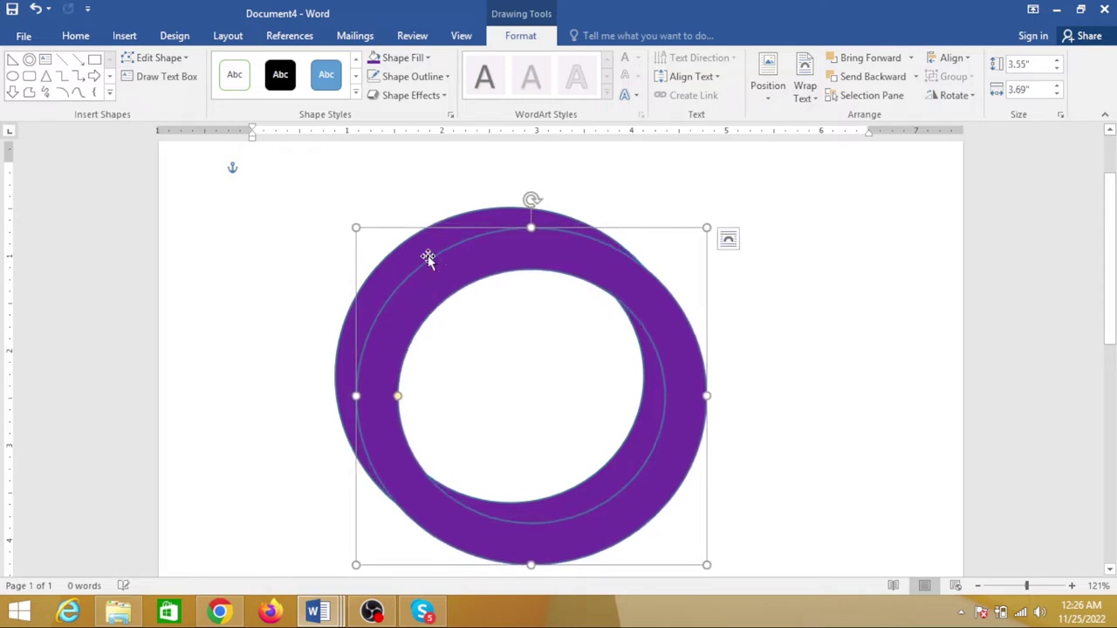
click(427, 63)
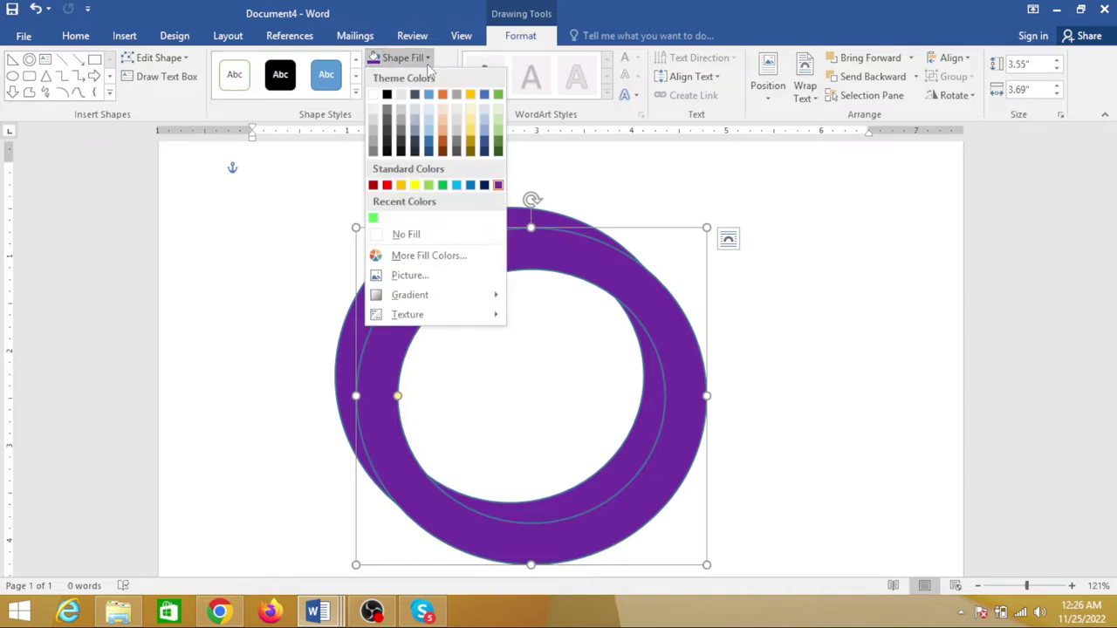
click(374, 94)
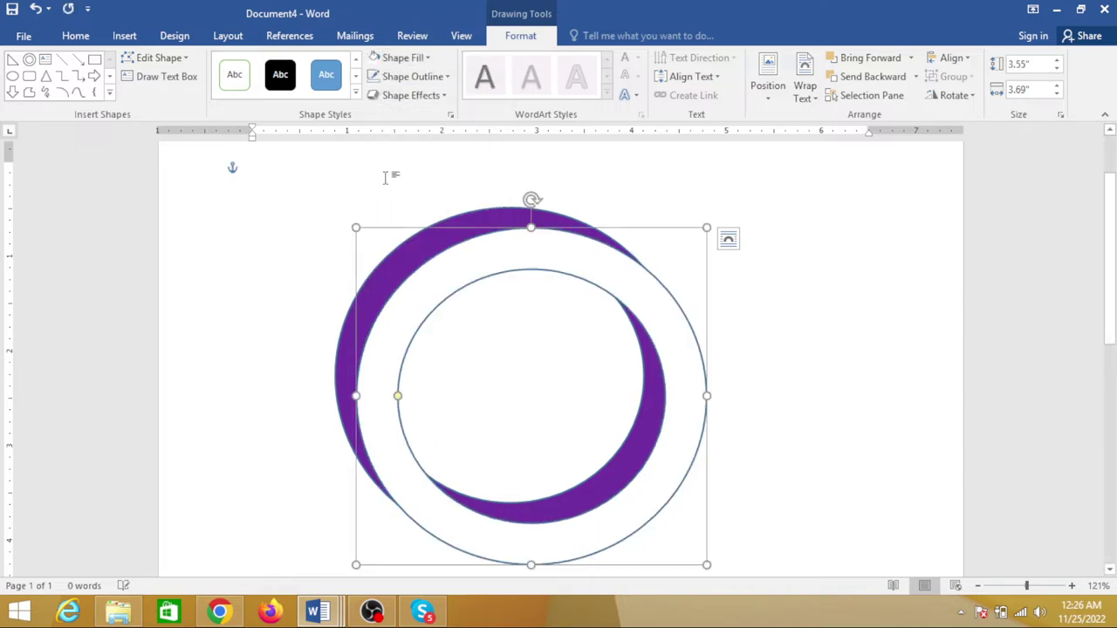
click(452, 81)
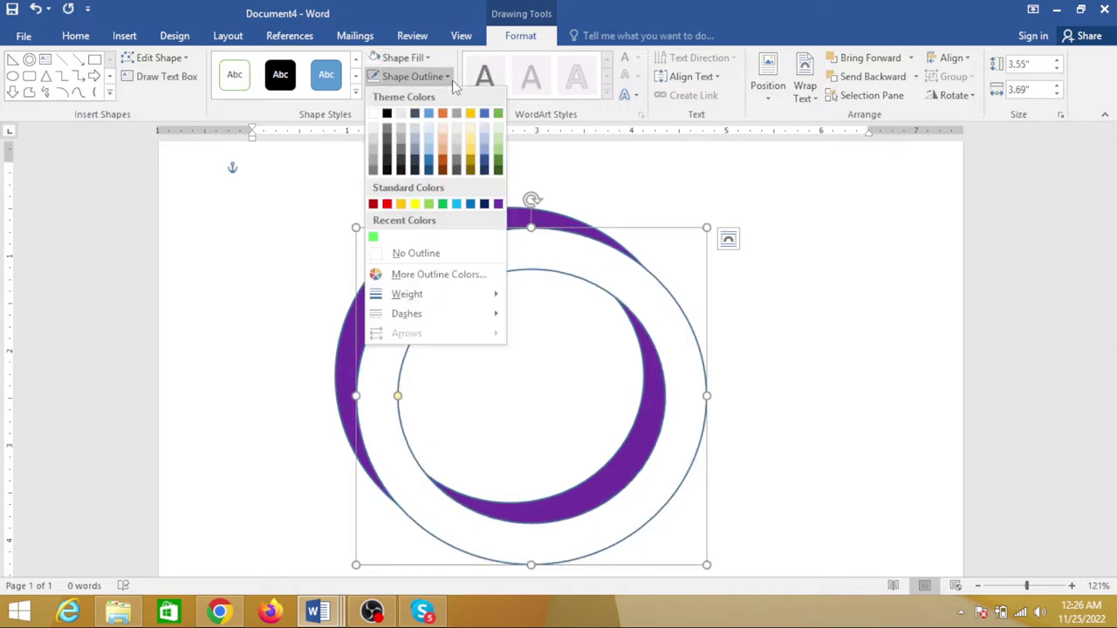
click(416, 254)
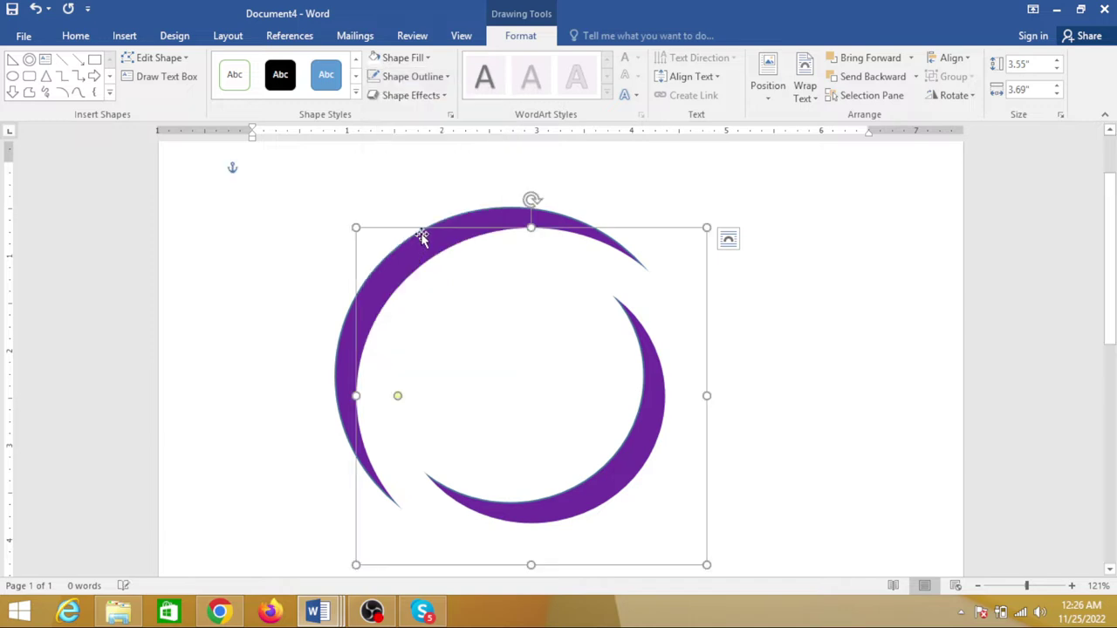
click(825, 304)
Insert plain black WordArt reading 'S' and move it beside the purple ring.
click(124, 36)
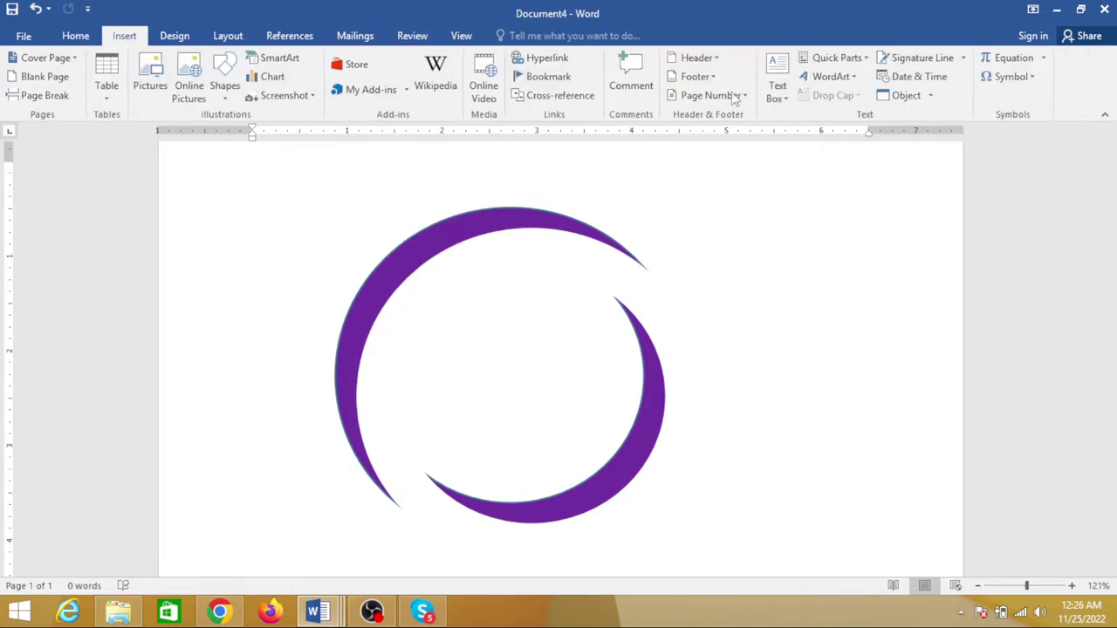
click(829, 77)
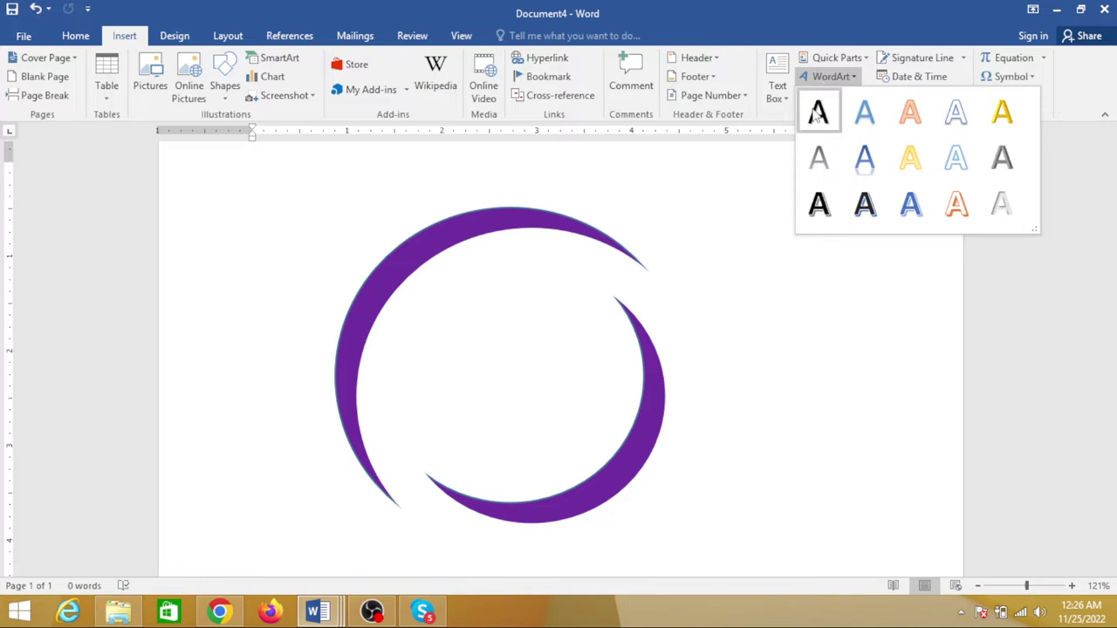
click(817, 116)
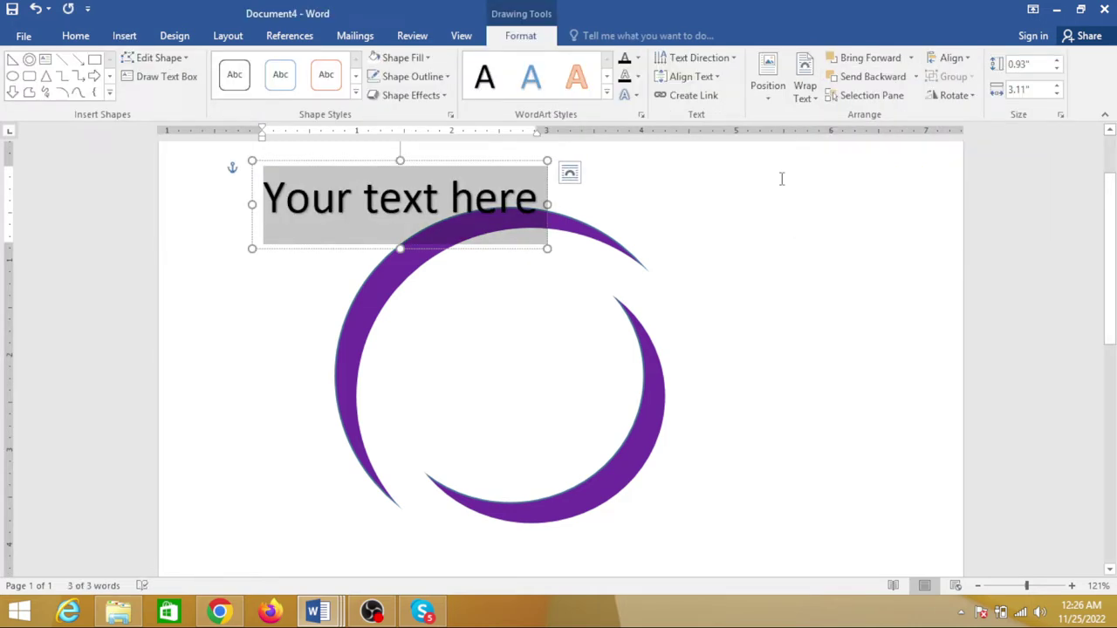
text(S)
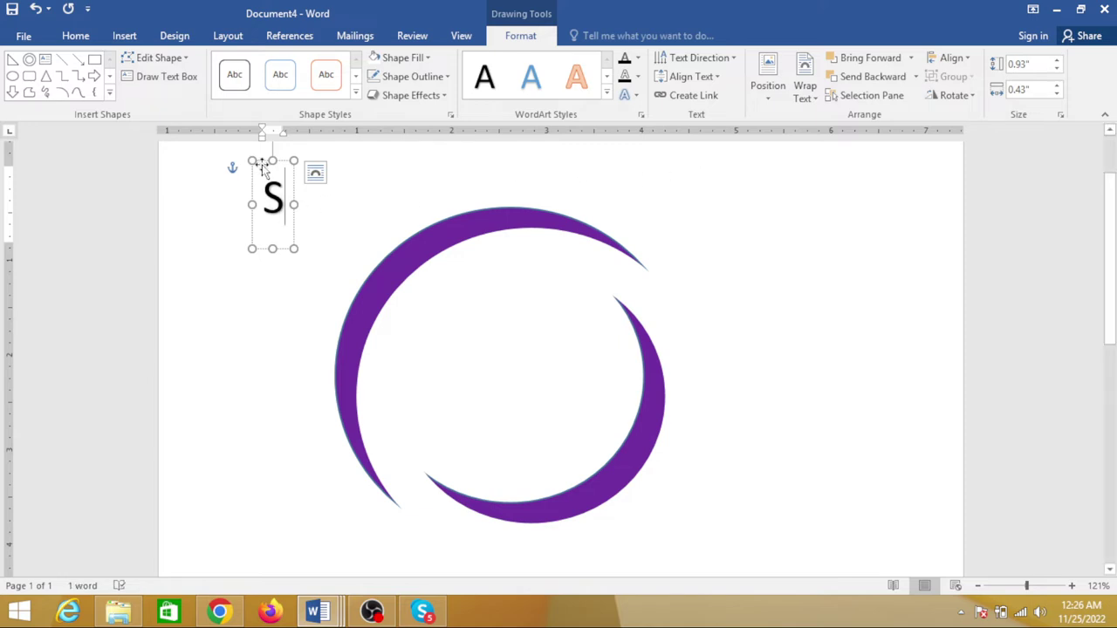
mouse_move(262, 166)
mouse_down()
mouse_move(264, 271)
mouse_move(274, 247)
mouse_up()
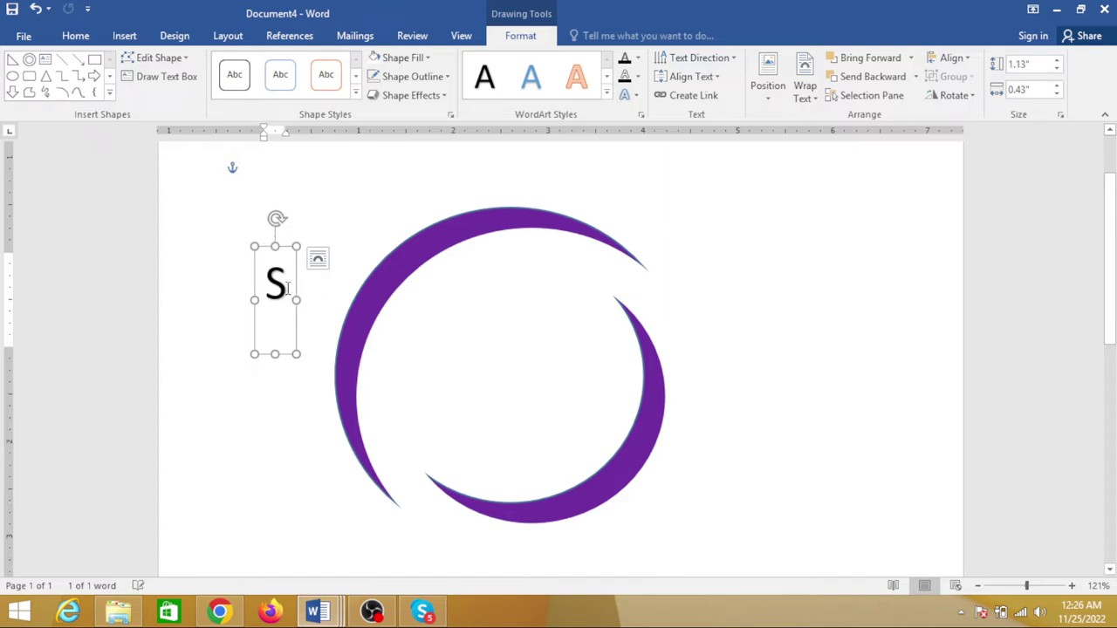
Grow the S to size 90, lengthen its box, and move it into the ring's centre.
double_click(287, 289)
click(75, 35)
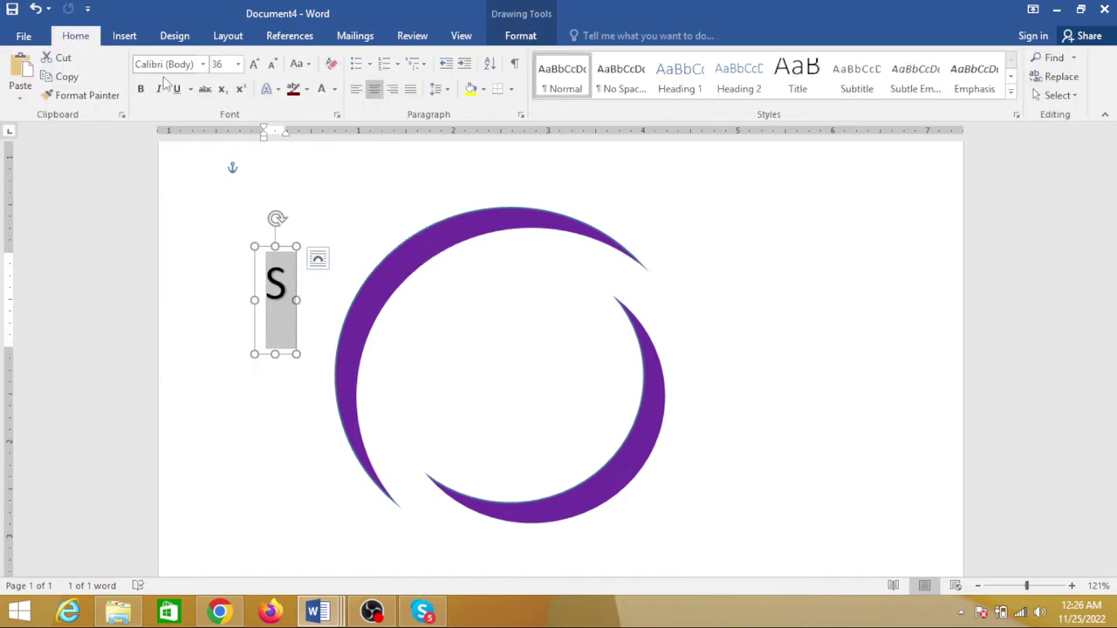
click(254, 64)
click(254, 65)
click(253, 65)
click(254, 65)
click(254, 65)
click(254, 64)
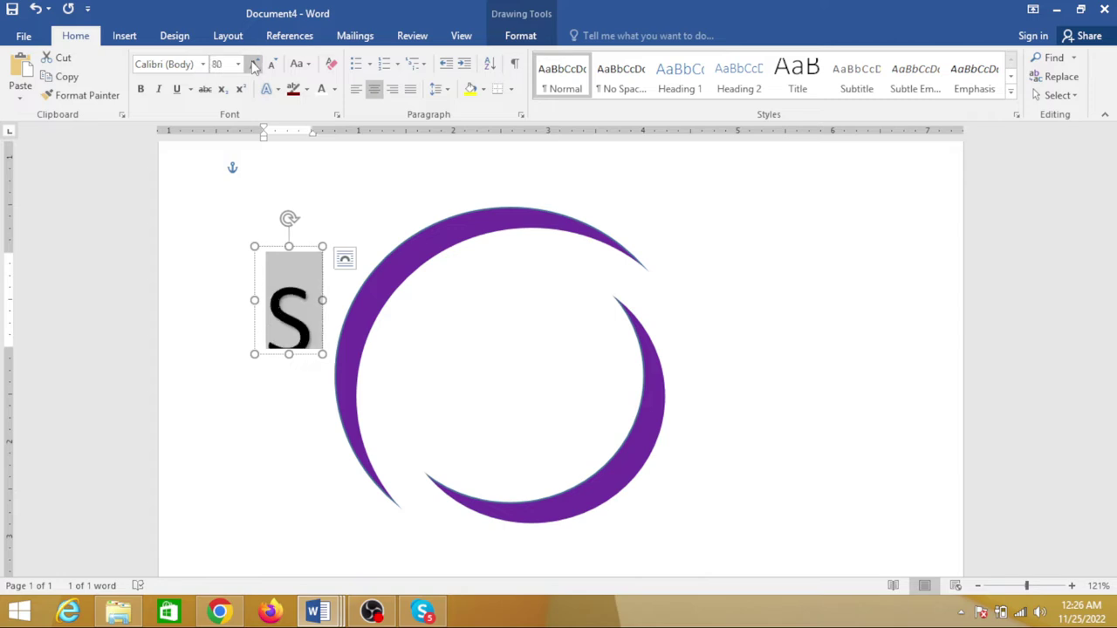
click(254, 65)
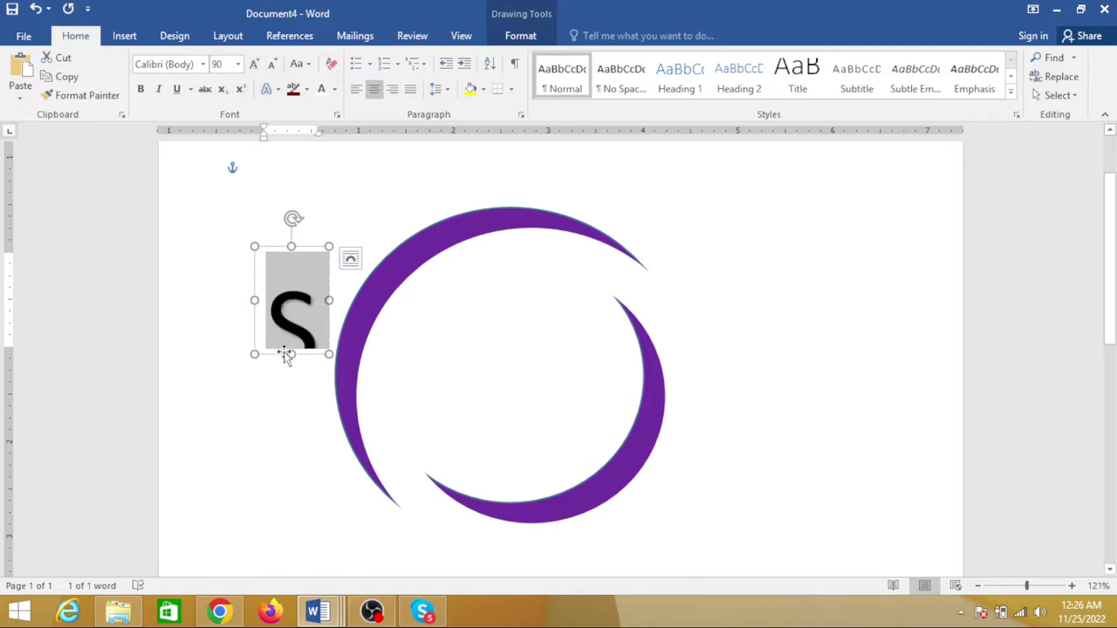
drag(290, 354, 290, 410)
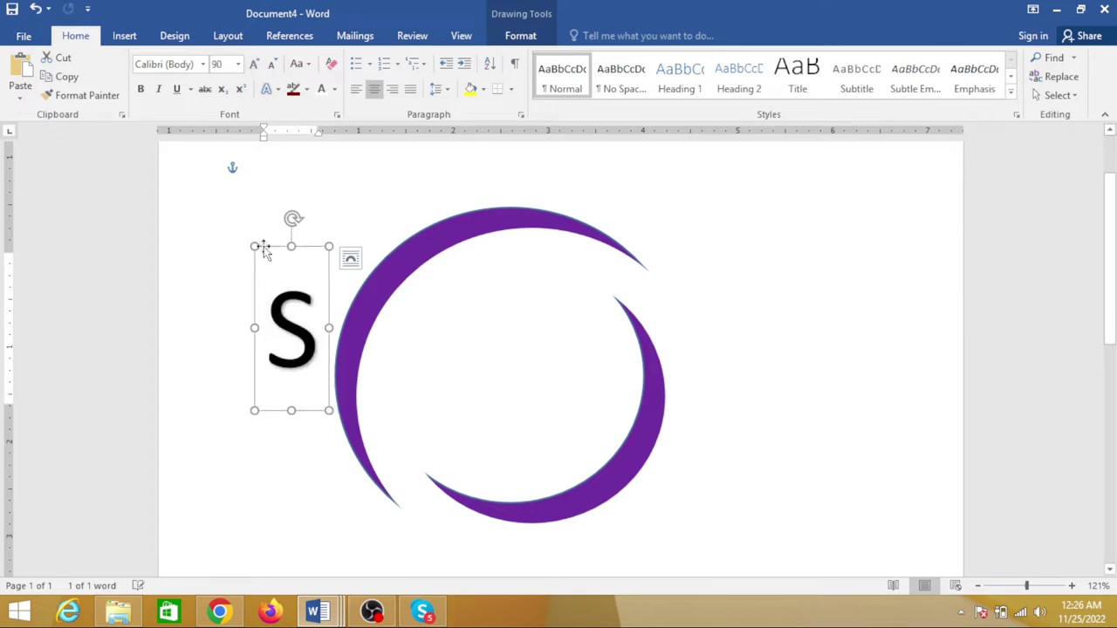
mouse_move(264, 250)
mouse_down()
mouse_move(432, 299)
mouse_move(480, 268)
mouse_move(454, 292)
mouse_up()
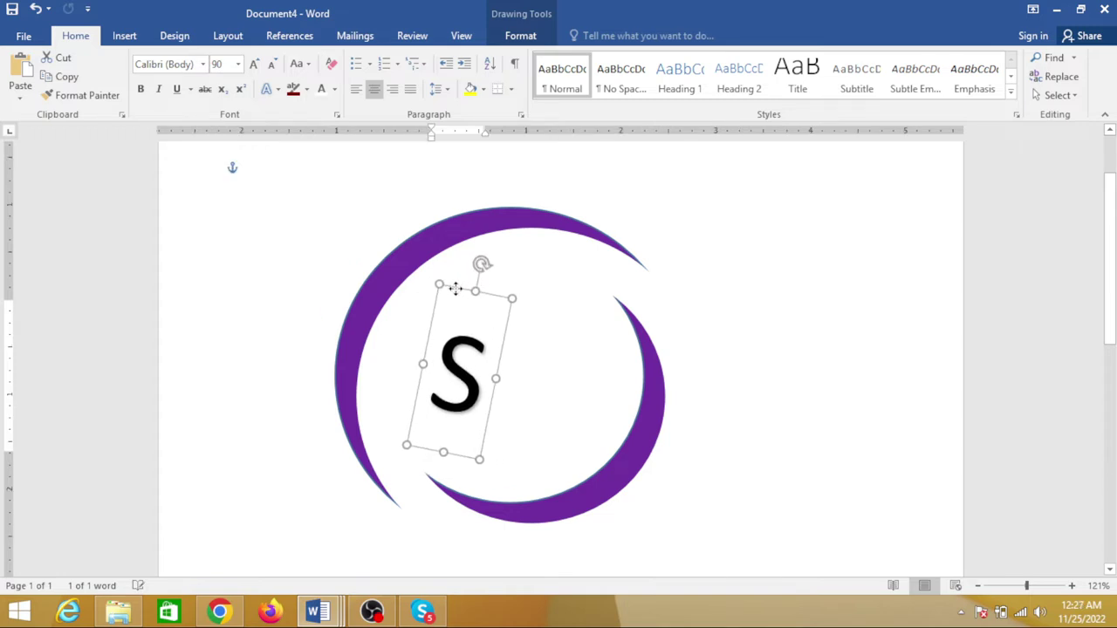
click(203, 65)
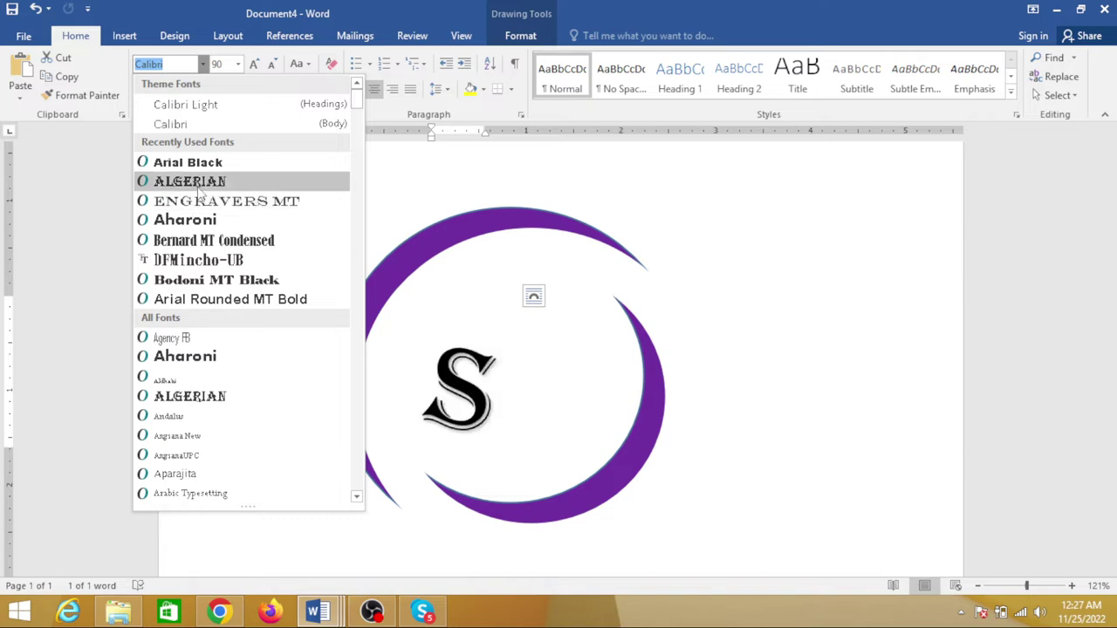
Set the S in Algerian at size 110, heighten its box, and tilt it clockwise.
click(199, 182)
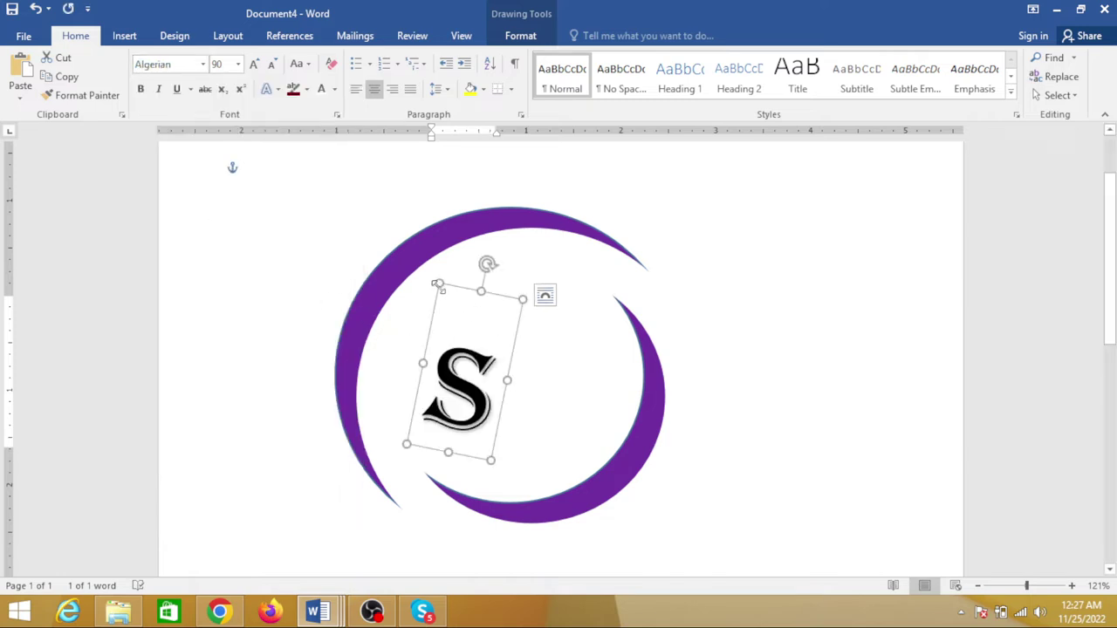
drag(437, 285, 431, 243)
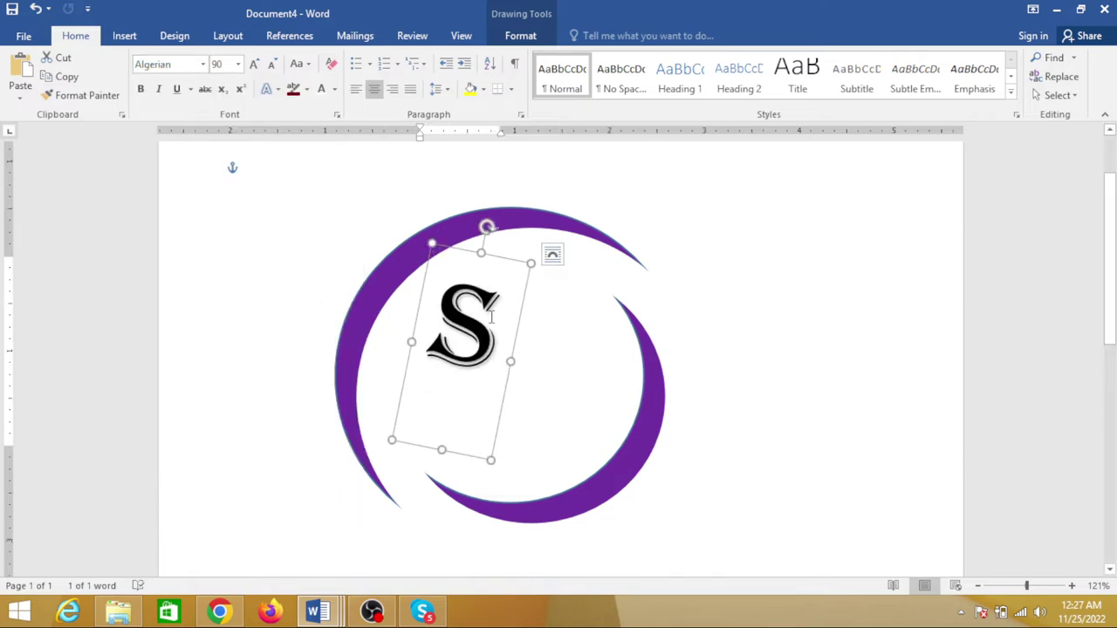
click(254, 66)
click(254, 66)
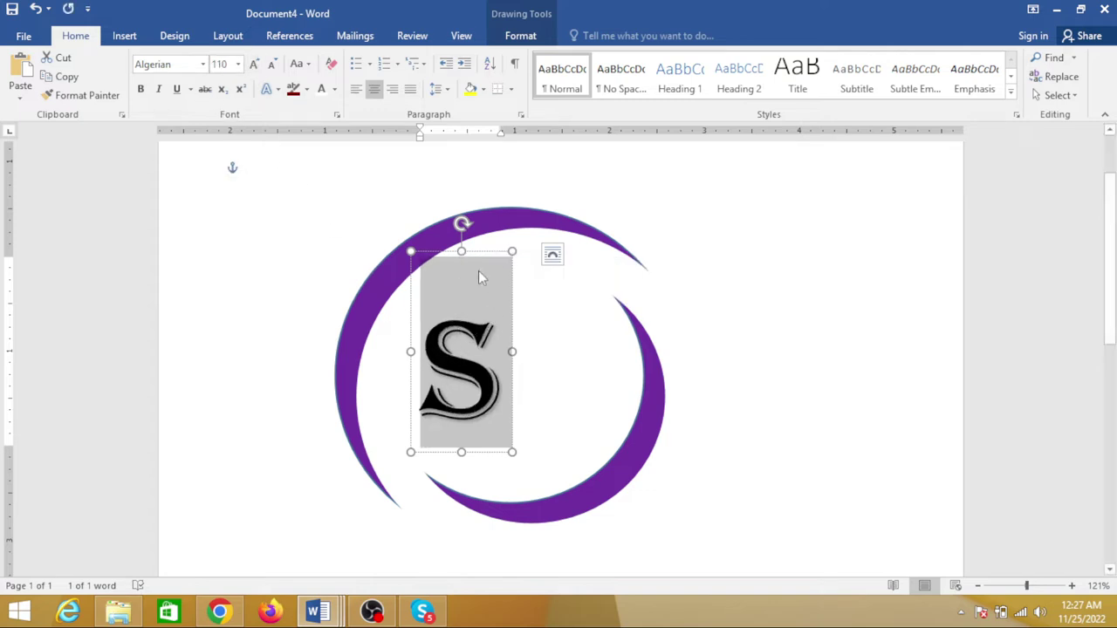
drag(462, 225, 473, 225)
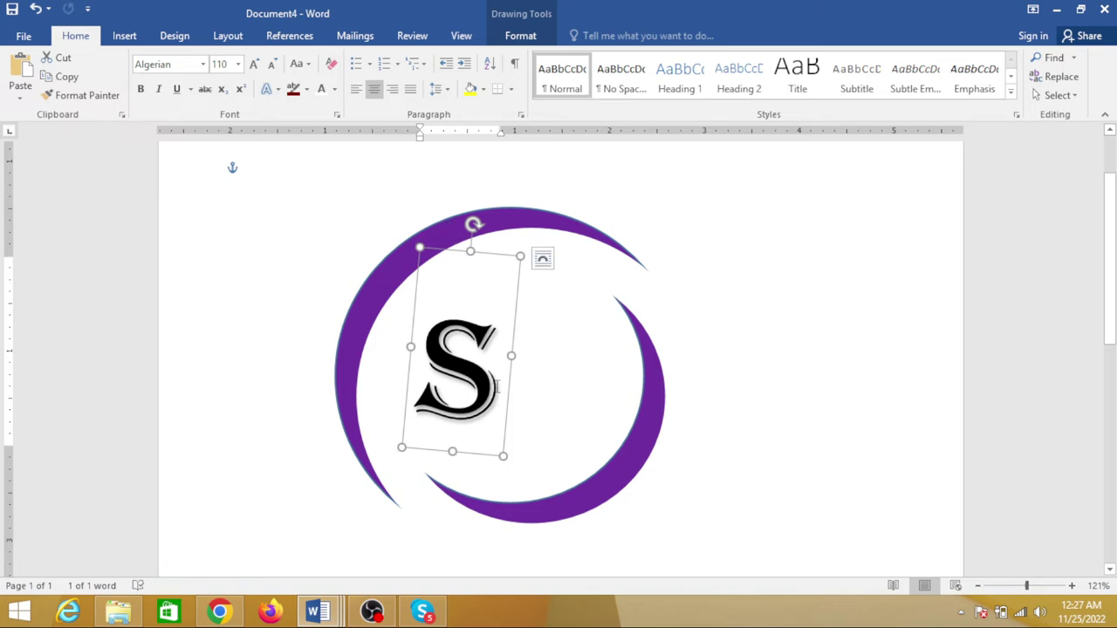
Duplicate the S text box and move the copy to the right.
key(ctrl+z)
double_click(469, 387)
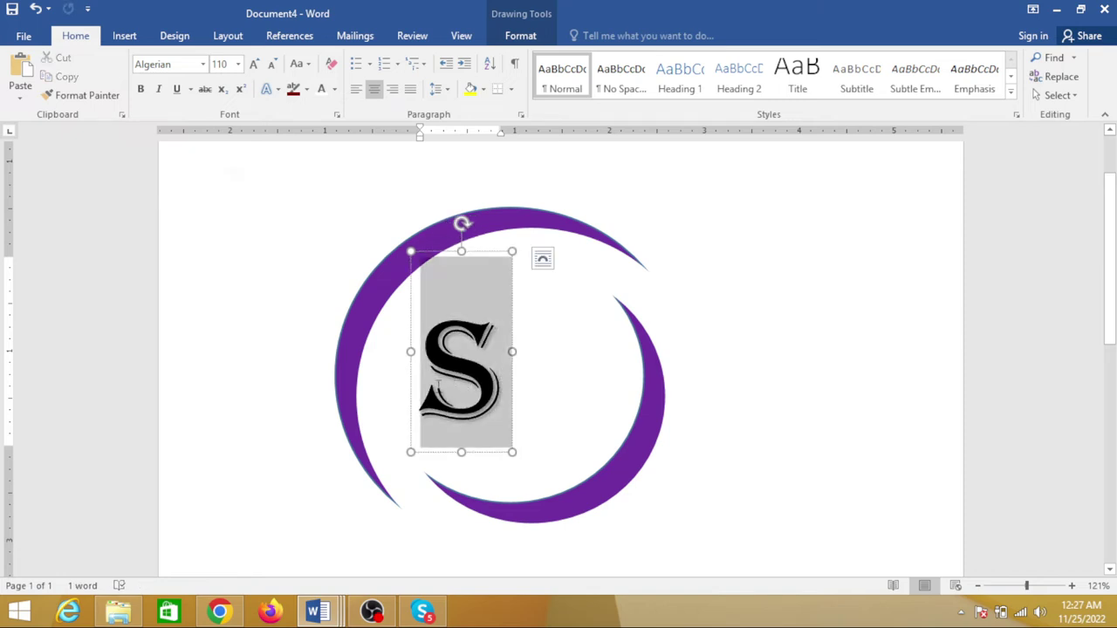
click(541, 258)
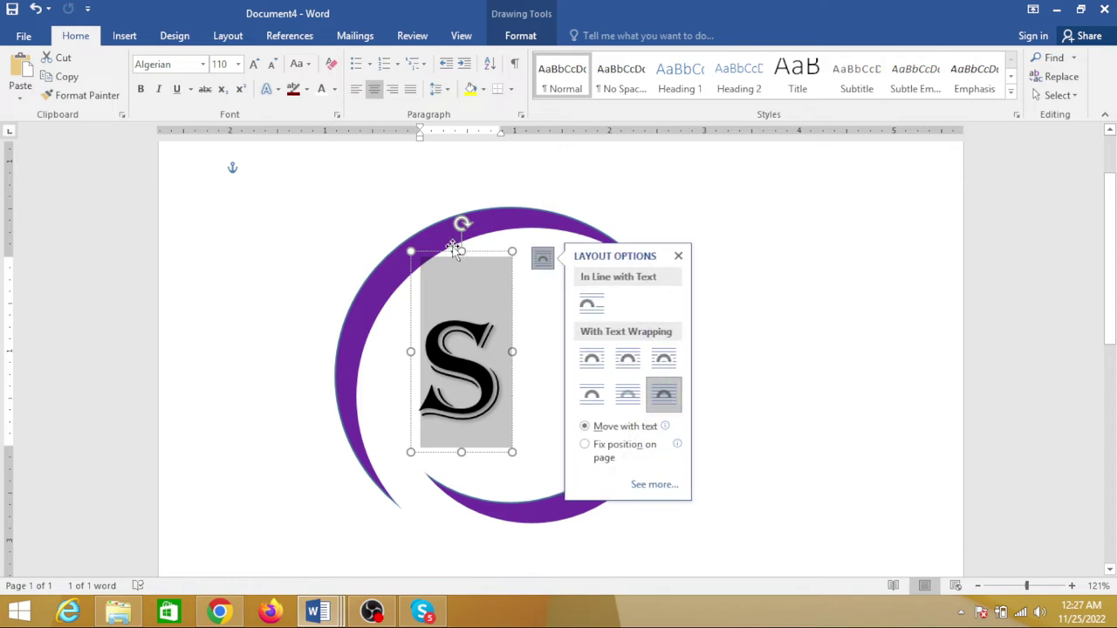
key(ctrl+y)
drag(447, 258, 520, 296)
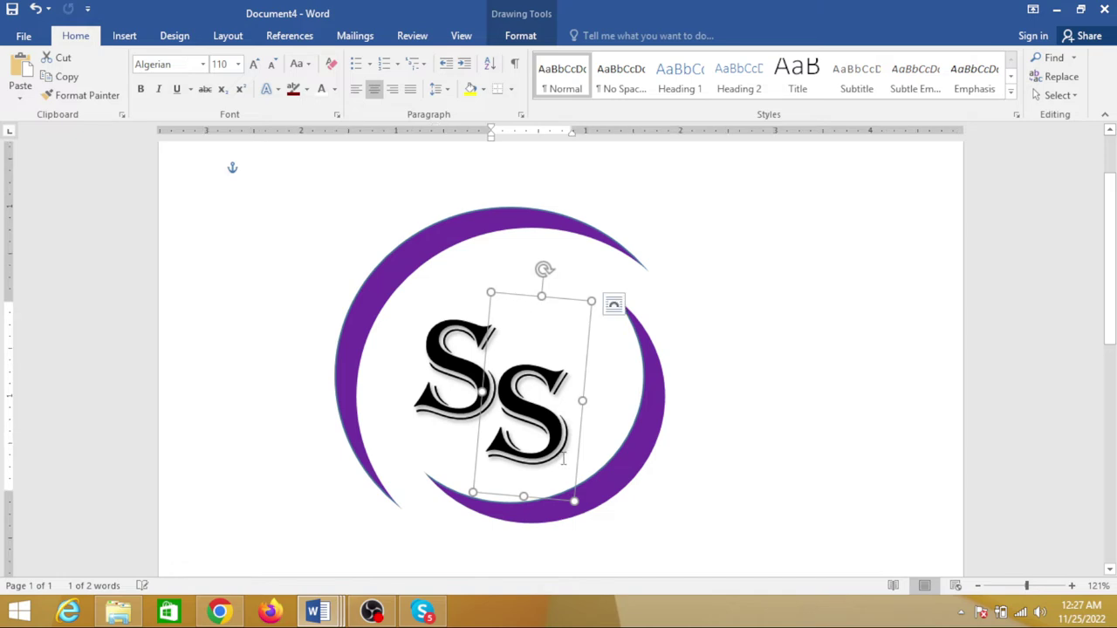
Change the copy's letter to P and tilt it to match the S.
click(566, 446)
double_click(537, 446)
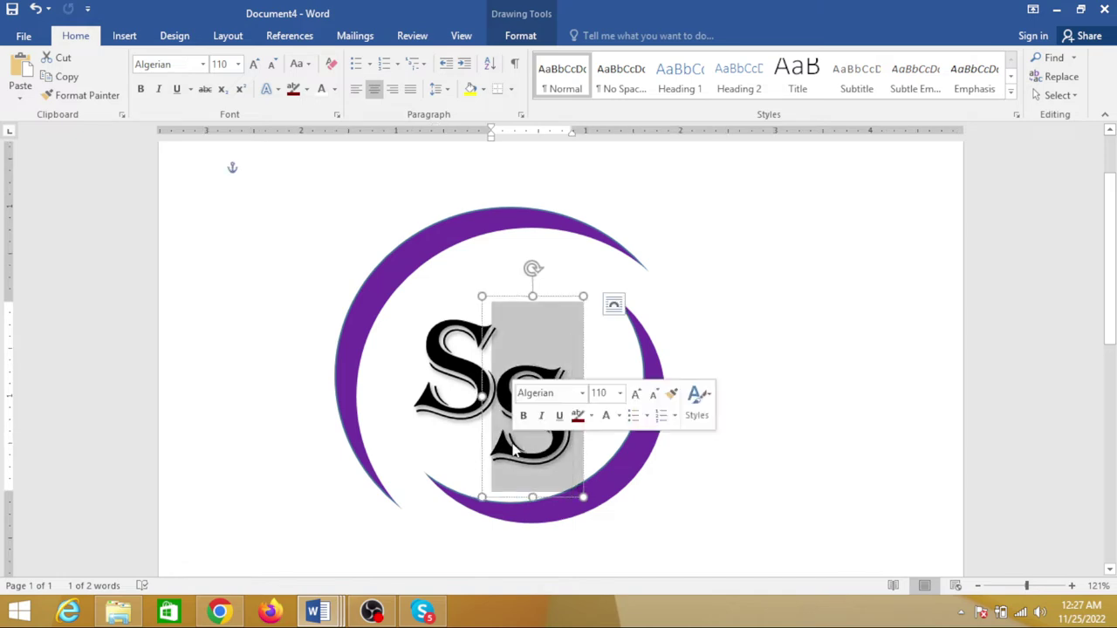
text(P)
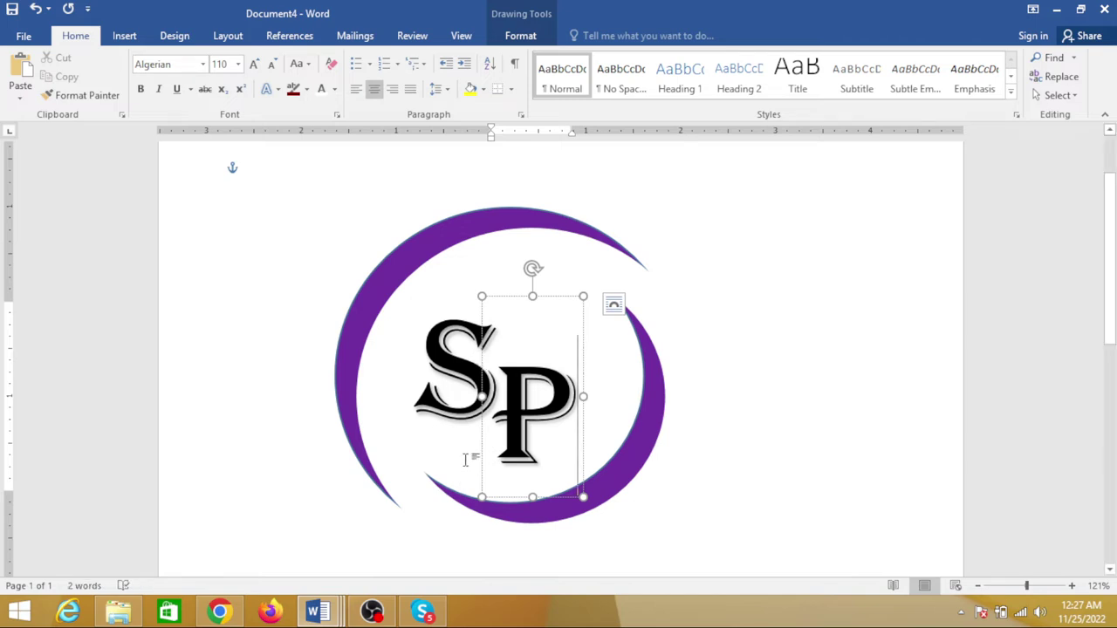
drag(532, 269, 549, 271)
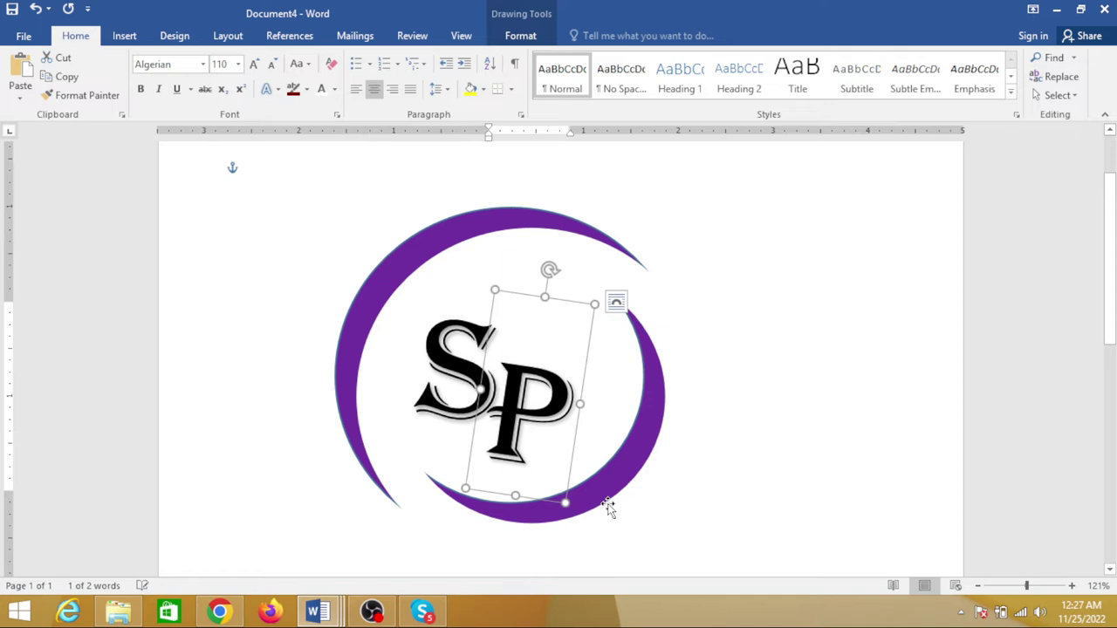
click(796, 347)
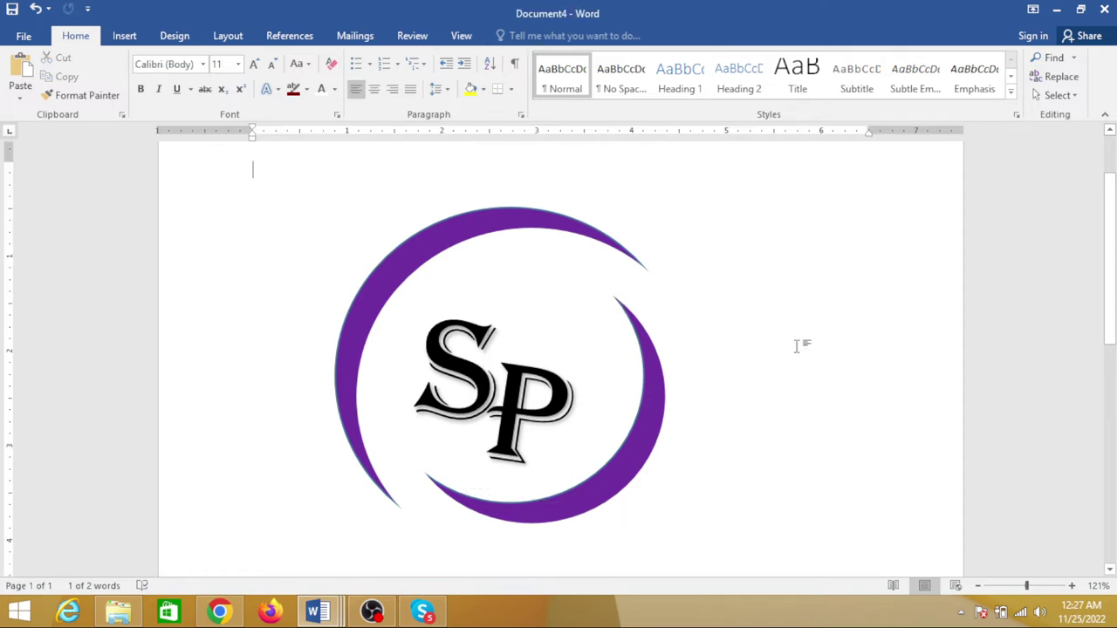
Insert plain black WordArt reading 'INFOCOM' and place it right of the SP letters.
click(124, 36)
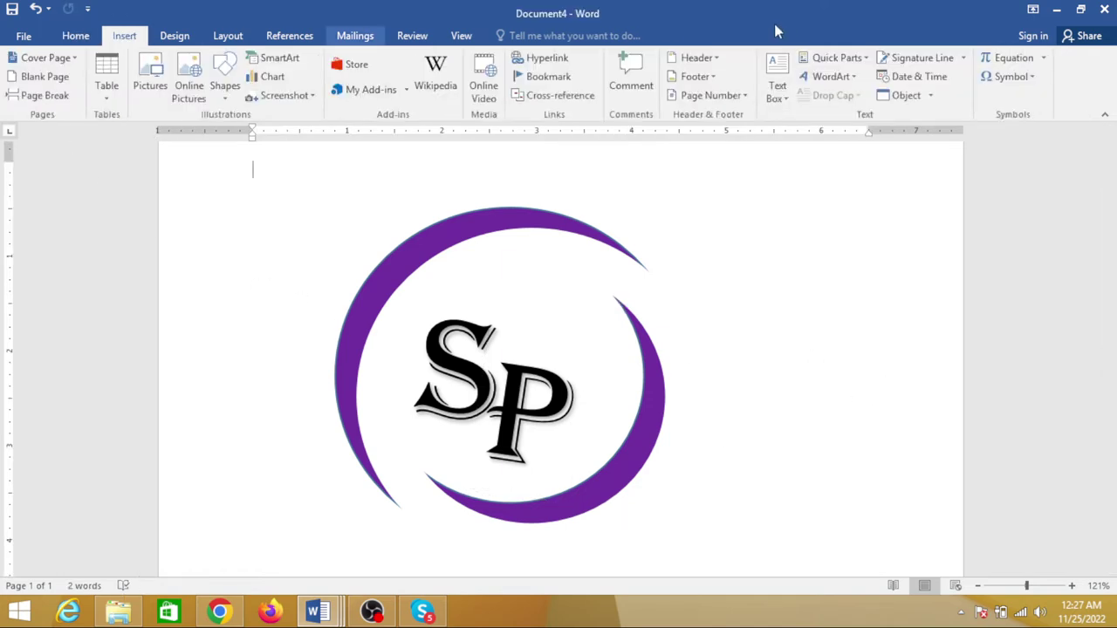
click(828, 77)
click(815, 108)
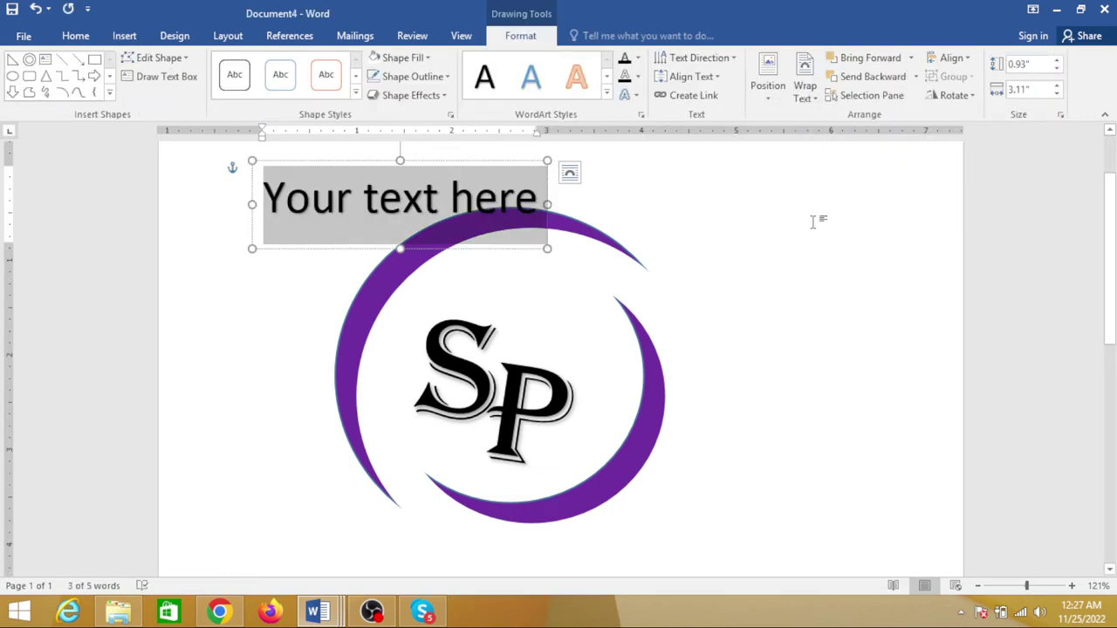
text(INF)
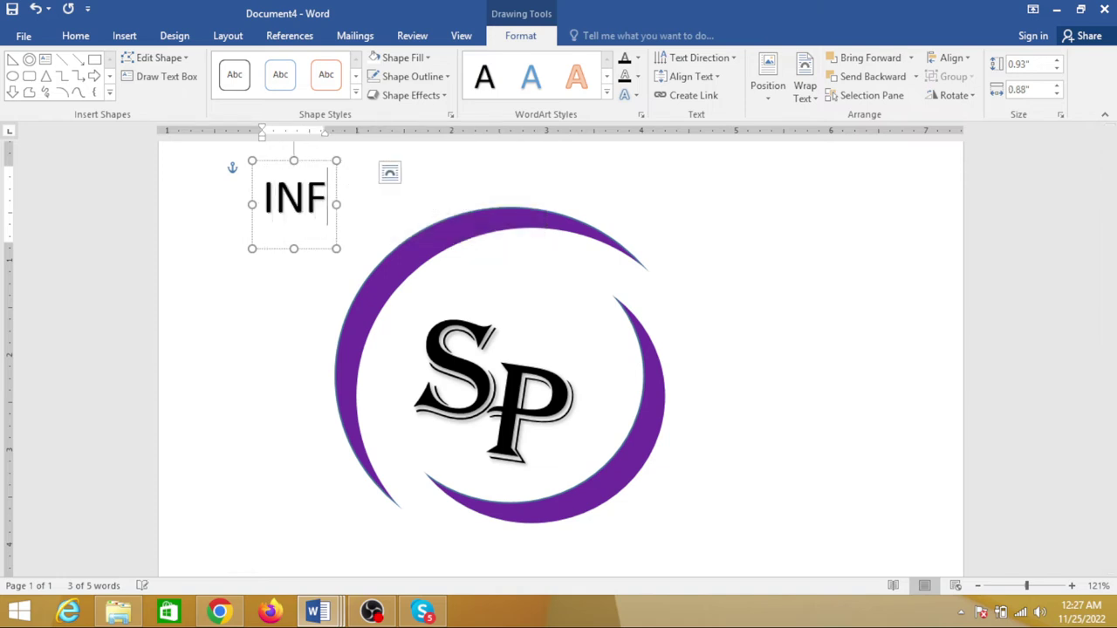
text(O)
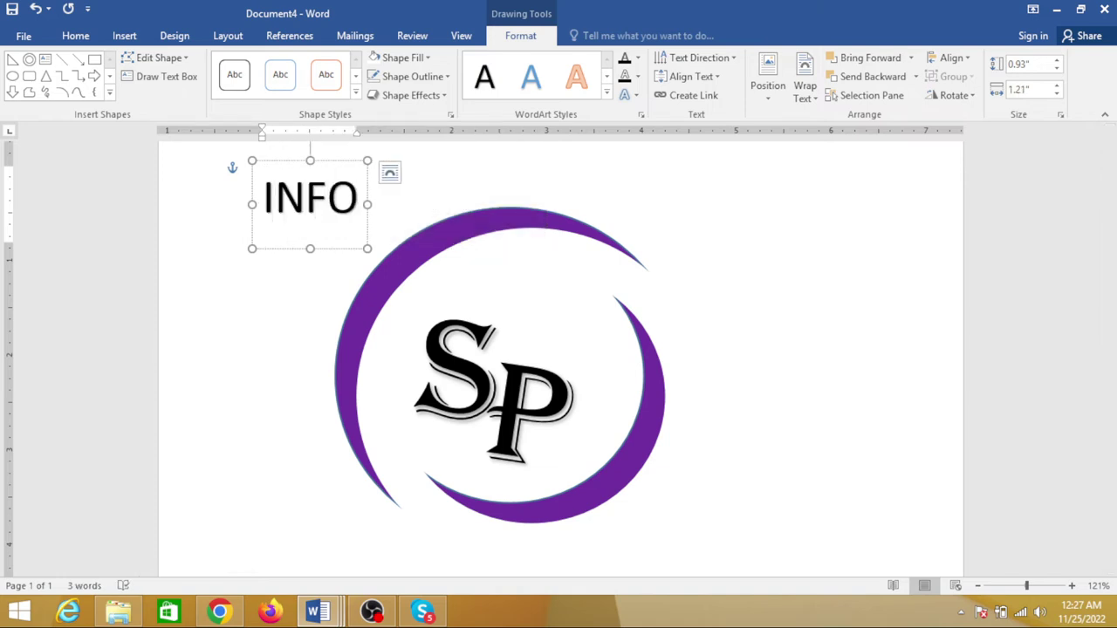
text(COM)
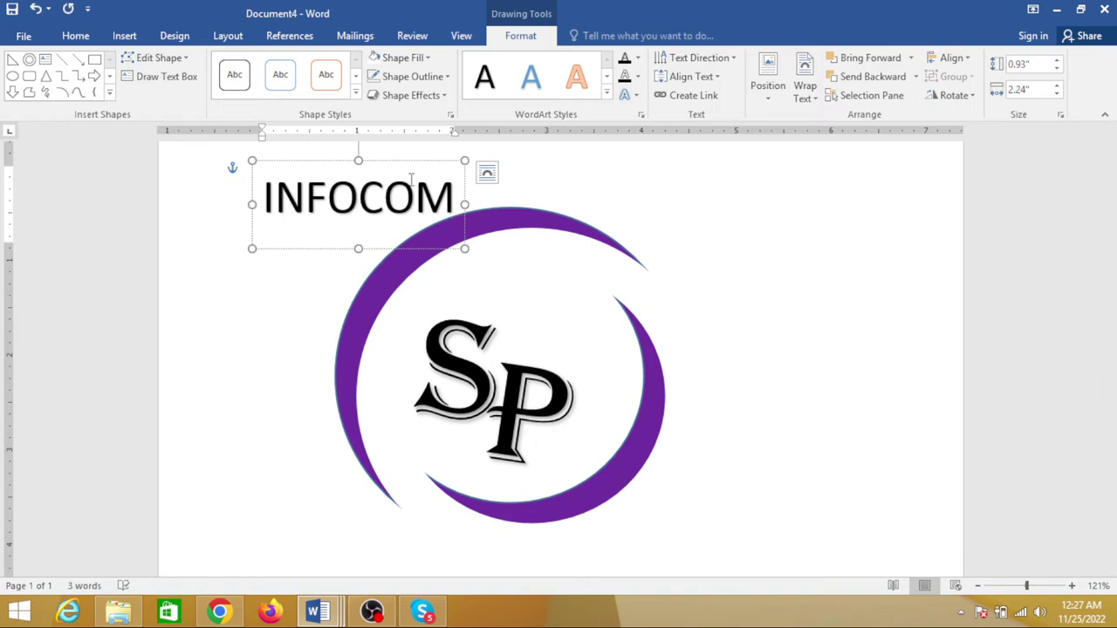
mouse_move(302, 162)
mouse_down()
mouse_move(499, 489)
mouse_move(606, 339)
mouse_up()
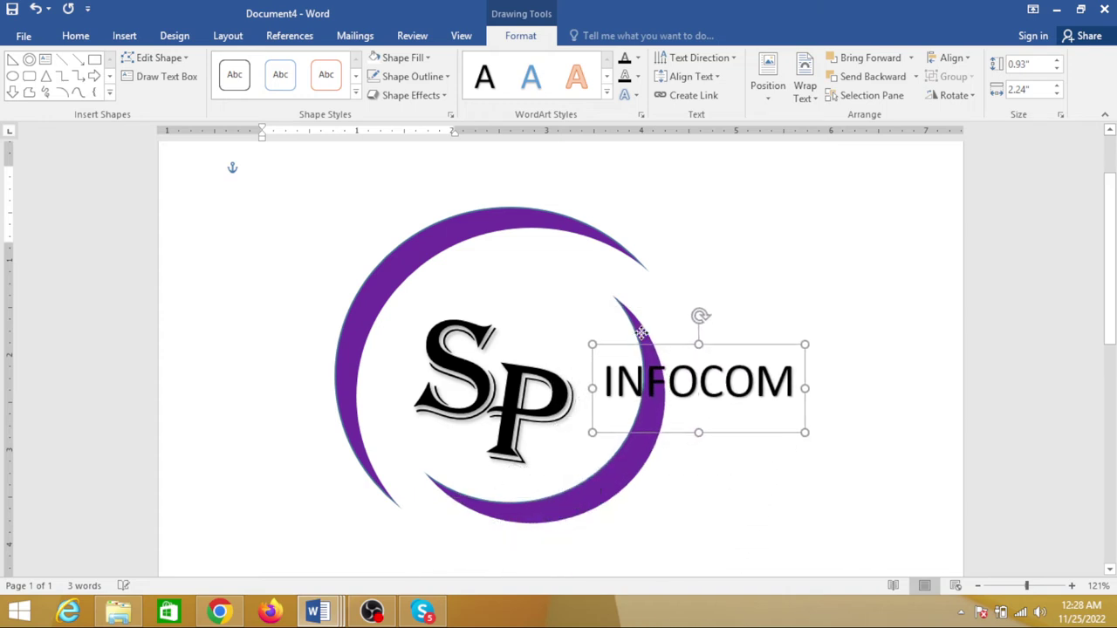
mouse_move(607, 338)
mouse_down()
mouse_move(625, 241)
mouse_move(651, 378)
mouse_up()
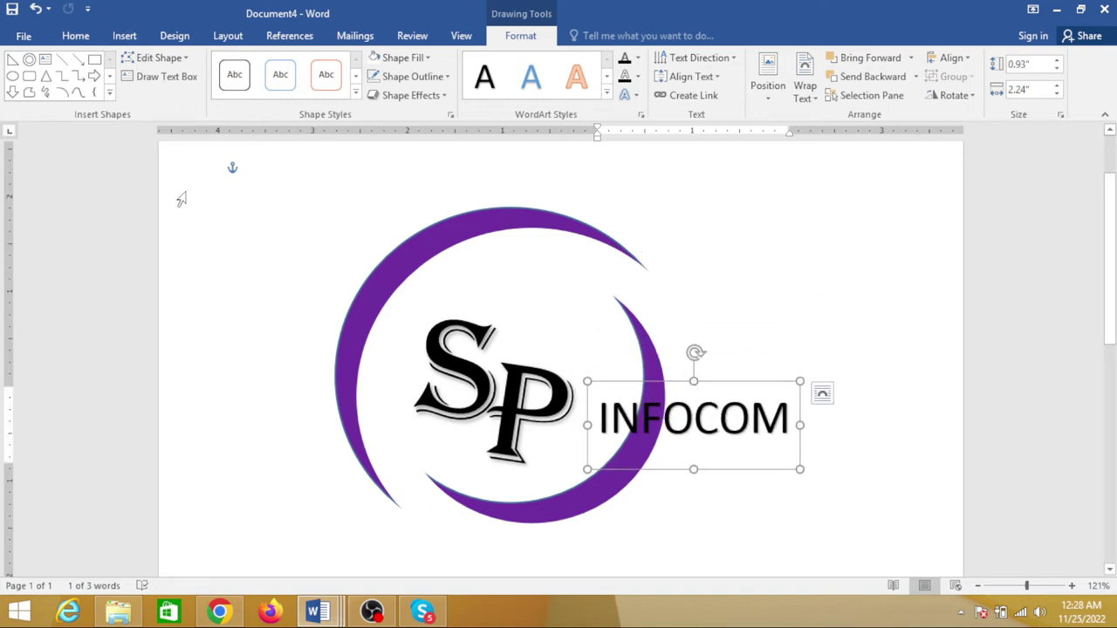
Set the INFOCOM text in the Bodoni MT Black font.
click(87, 37)
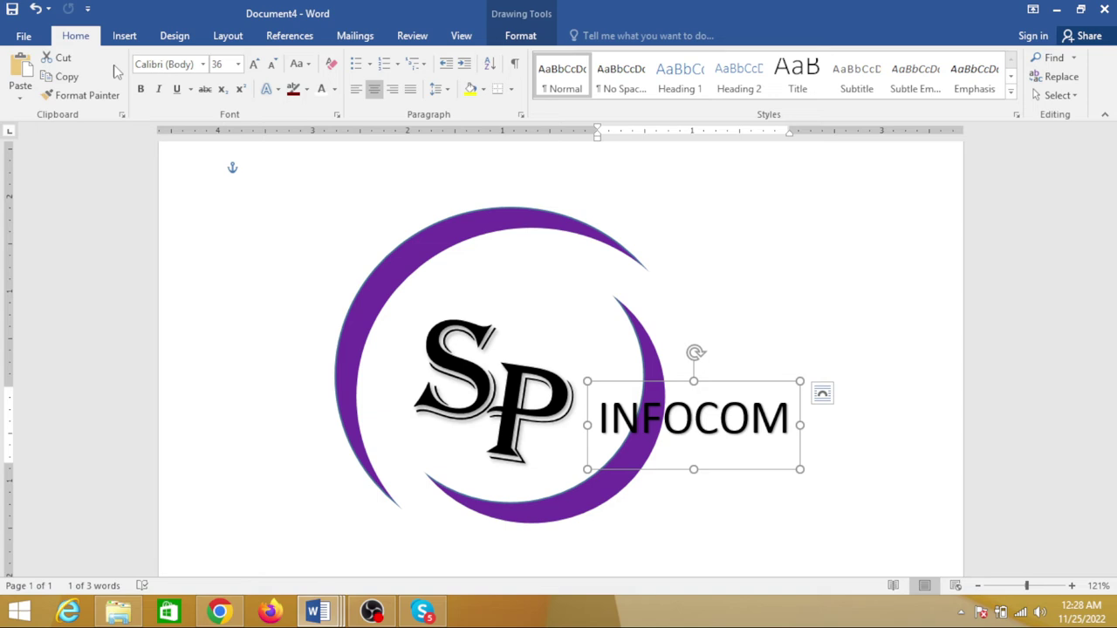
click(202, 63)
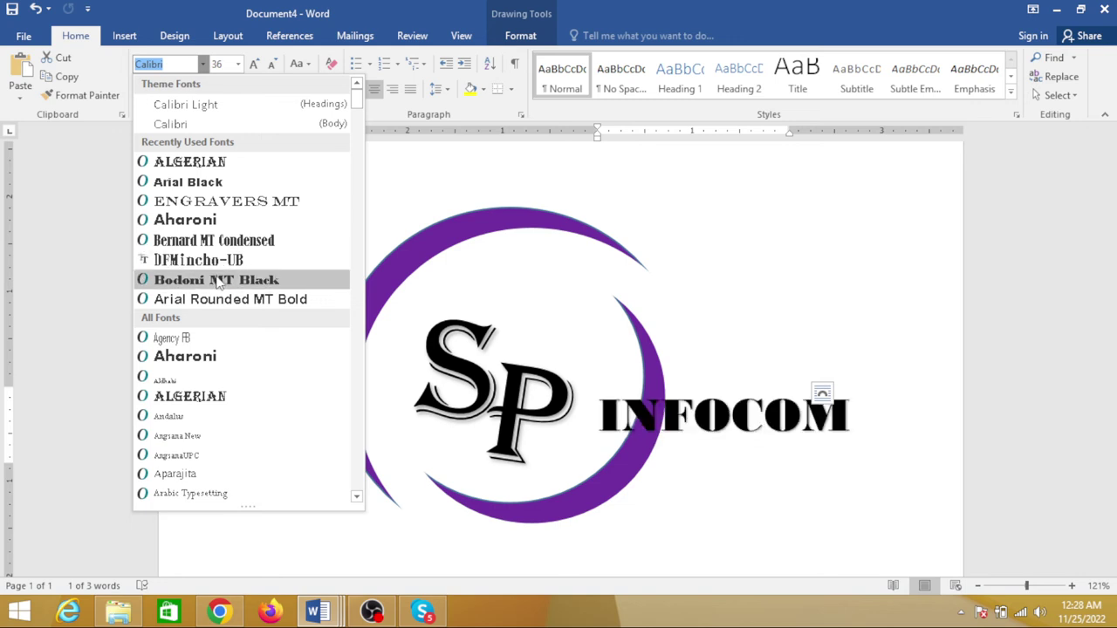
click(217, 280)
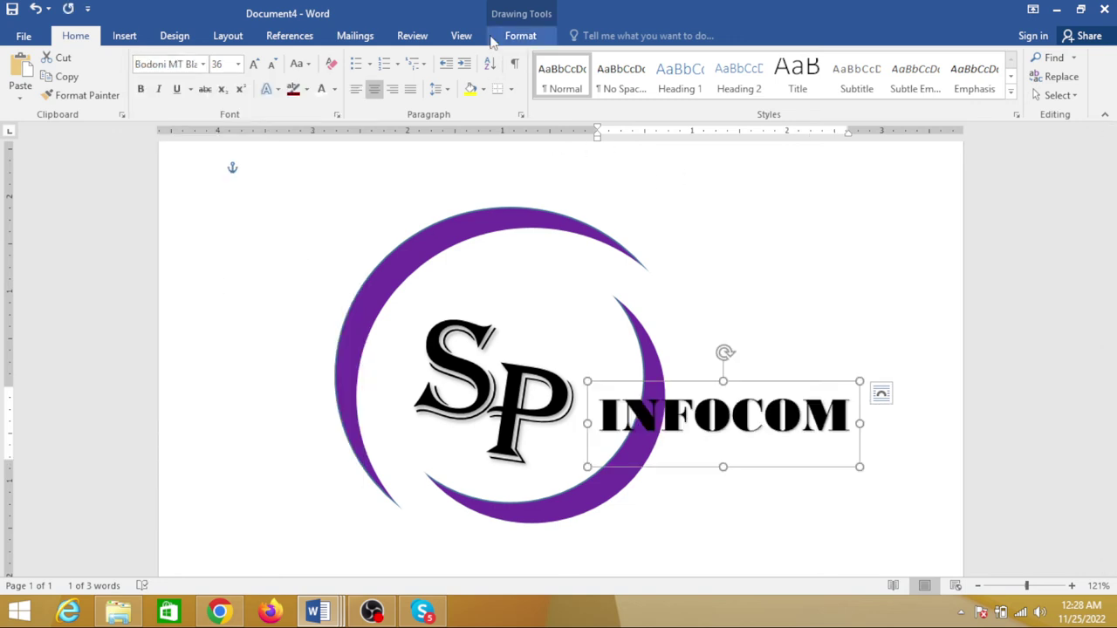
Give the INFOCOM box a white fill and no outline.
click(520, 35)
click(401, 58)
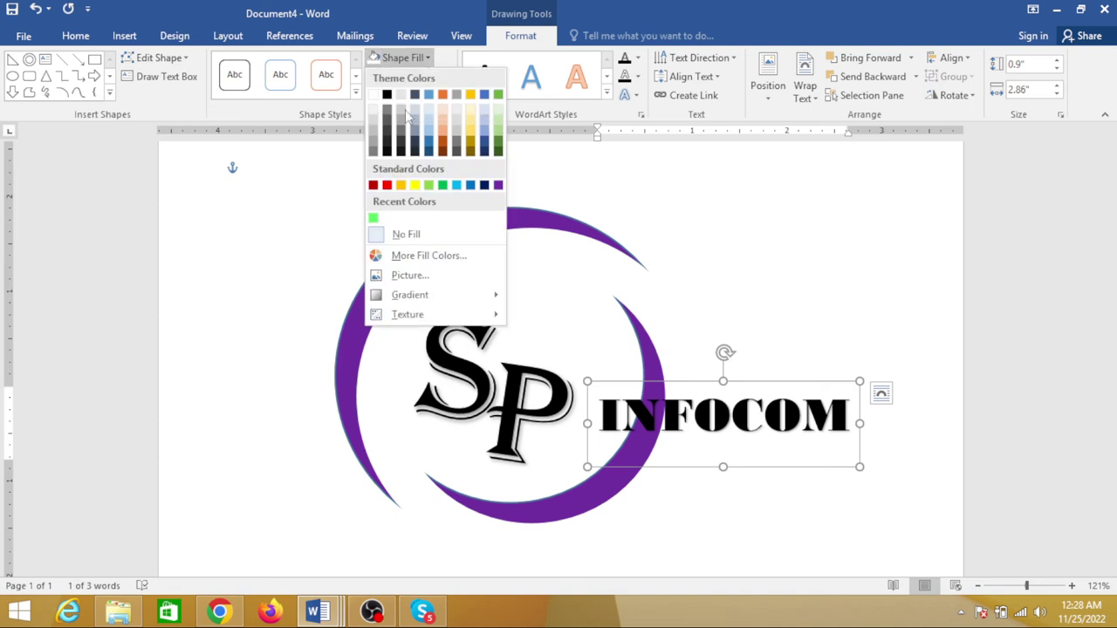
click(374, 95)
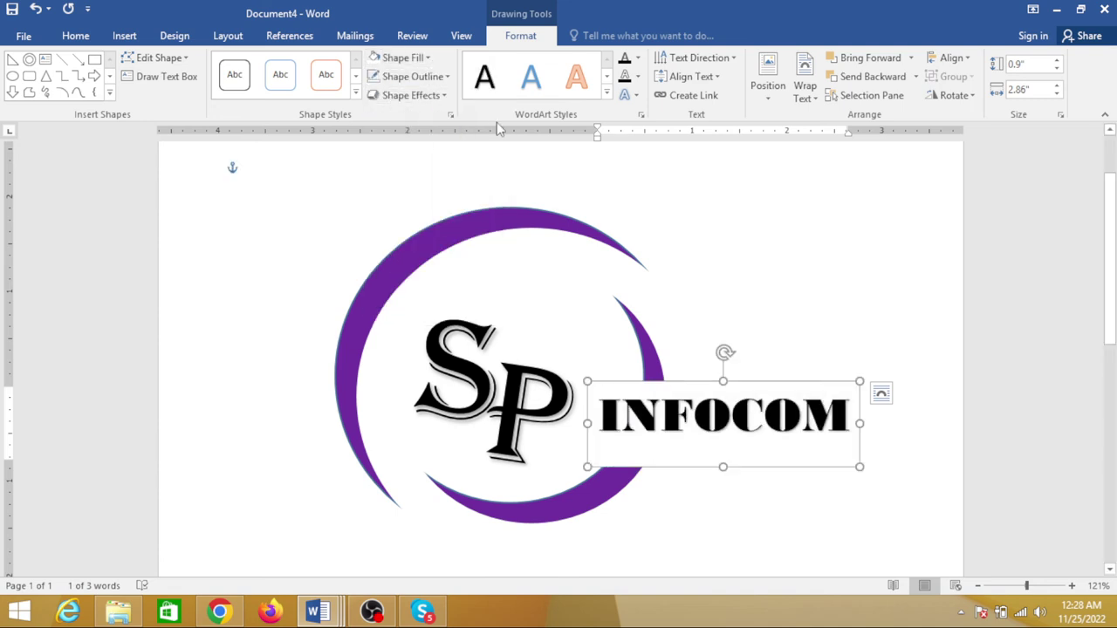
click(447, 77)
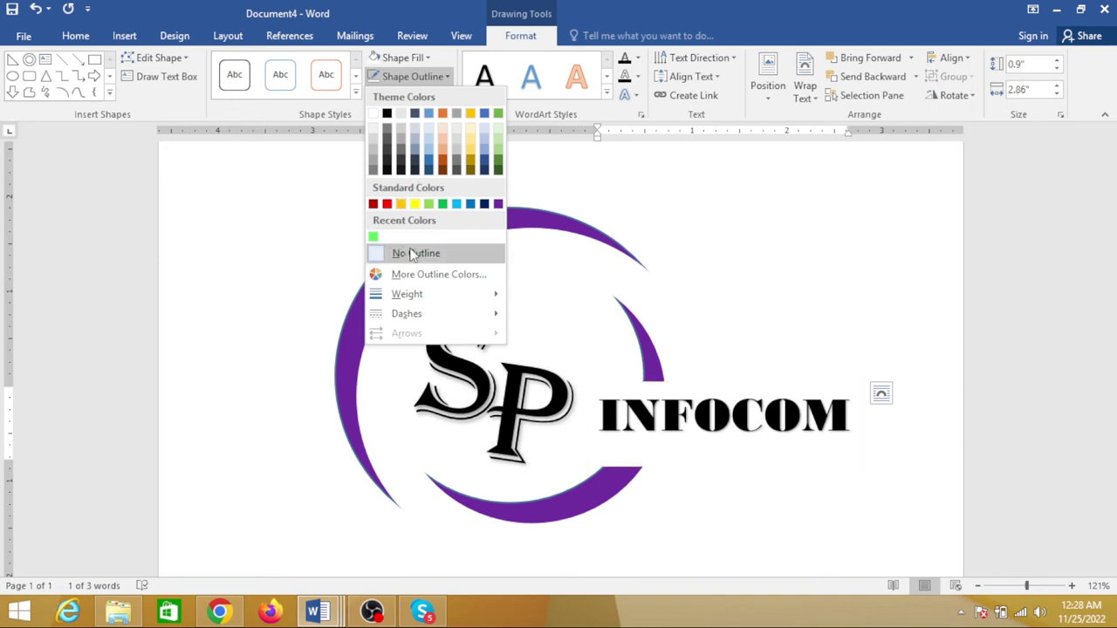
click(406, 252)
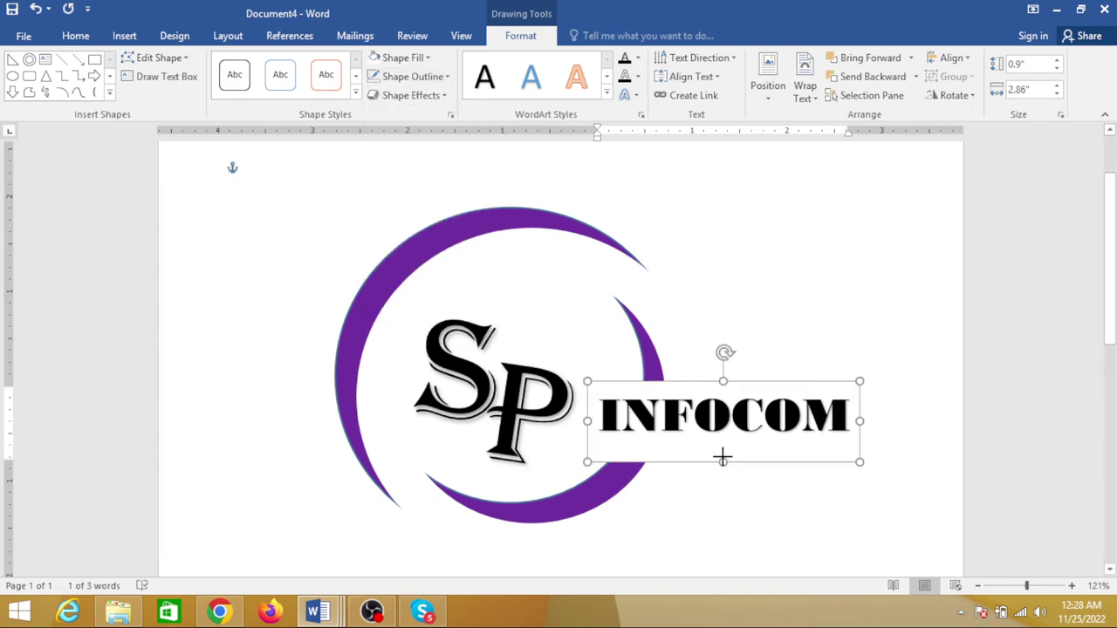
Trim the INFOCOM box to 0.62" by 2.87" and tilt it slightly clockwise.
drag(722, 467, 723, 441)
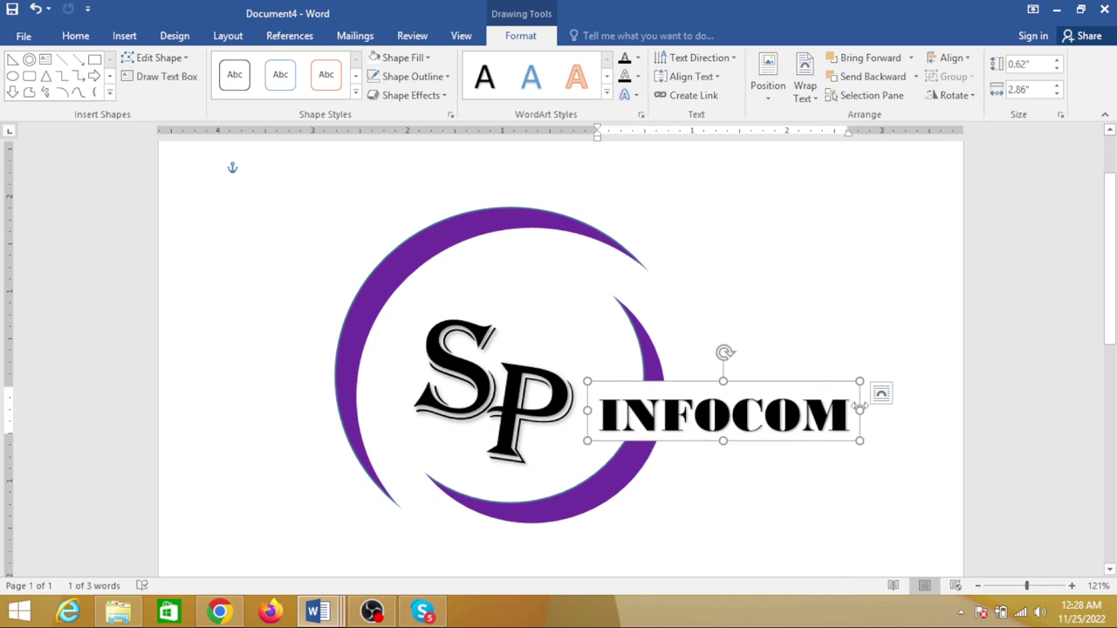
drag(859, 406, 871, 403)
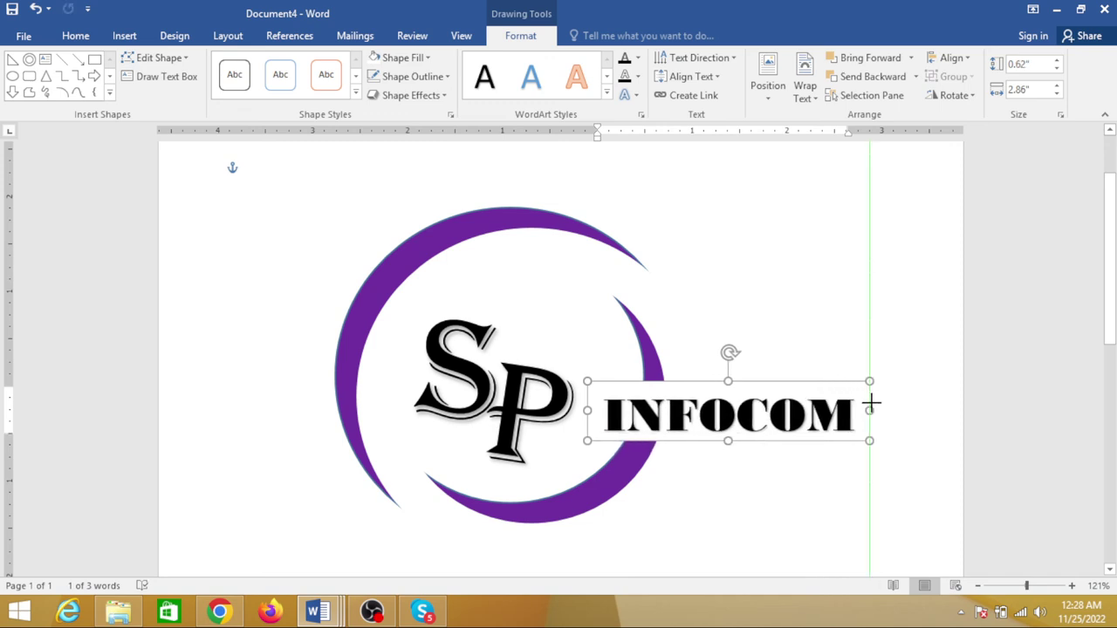
drag(587, 410, 597, 410)
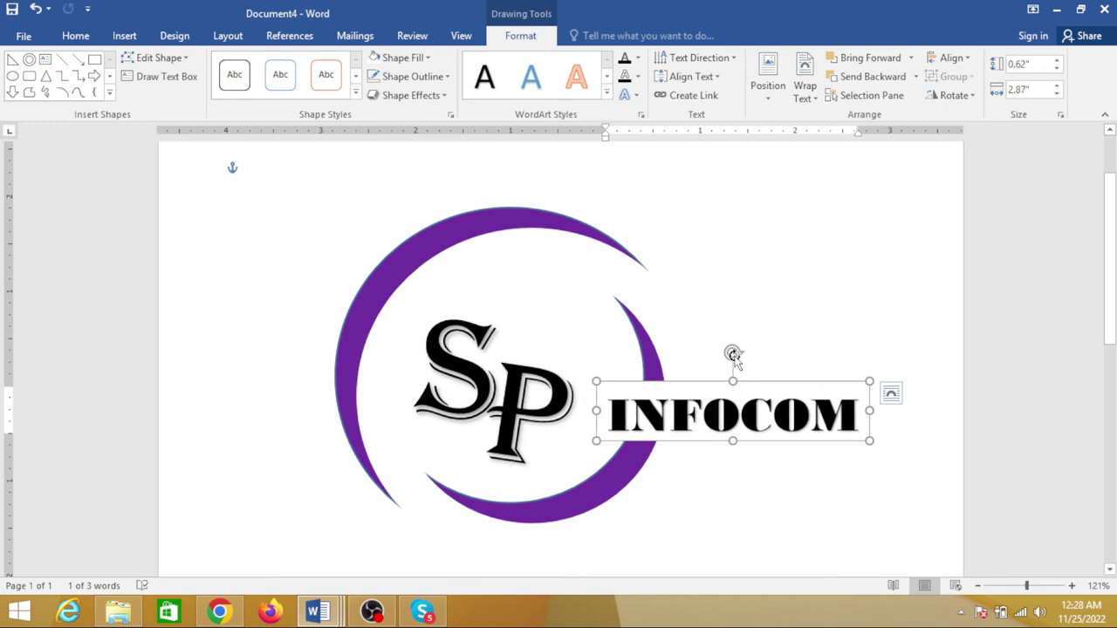
drag(732, 354, 738, 355)
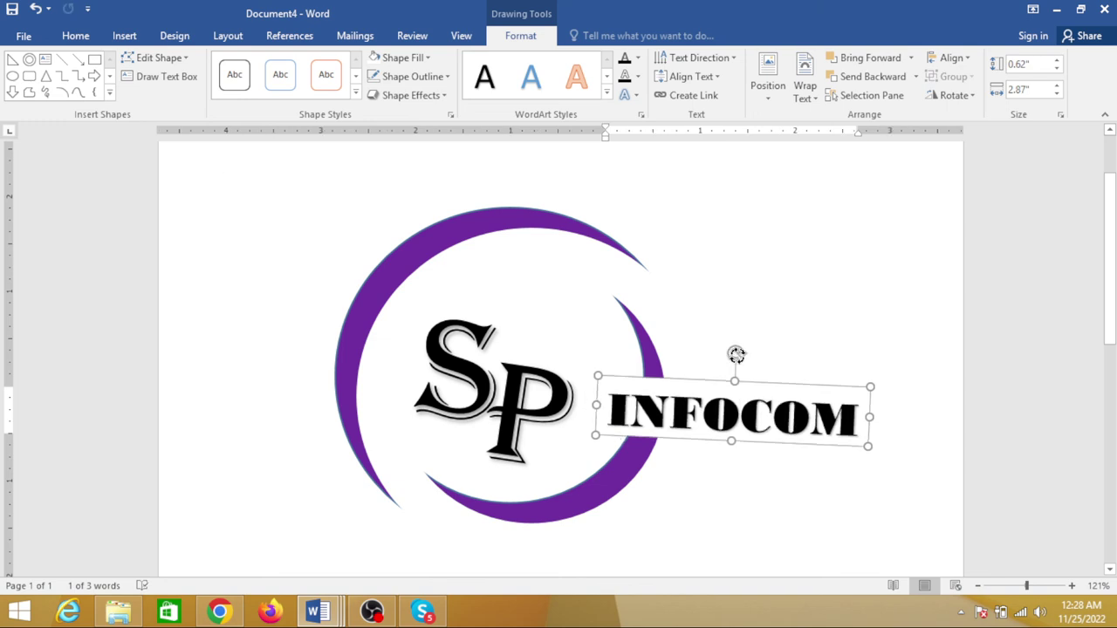
click(746, 503)
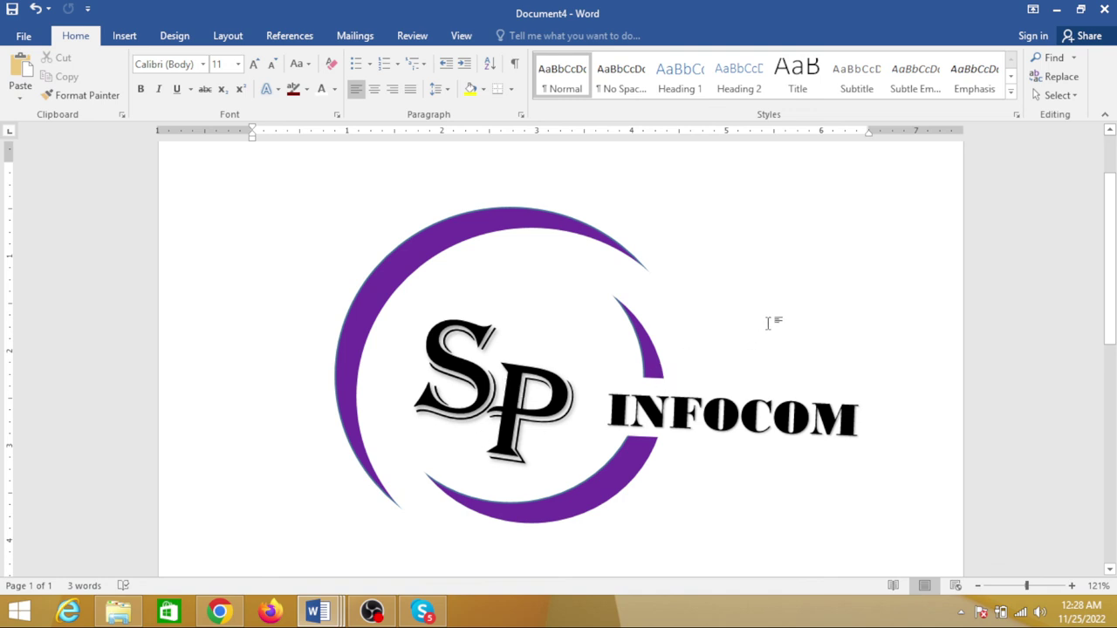